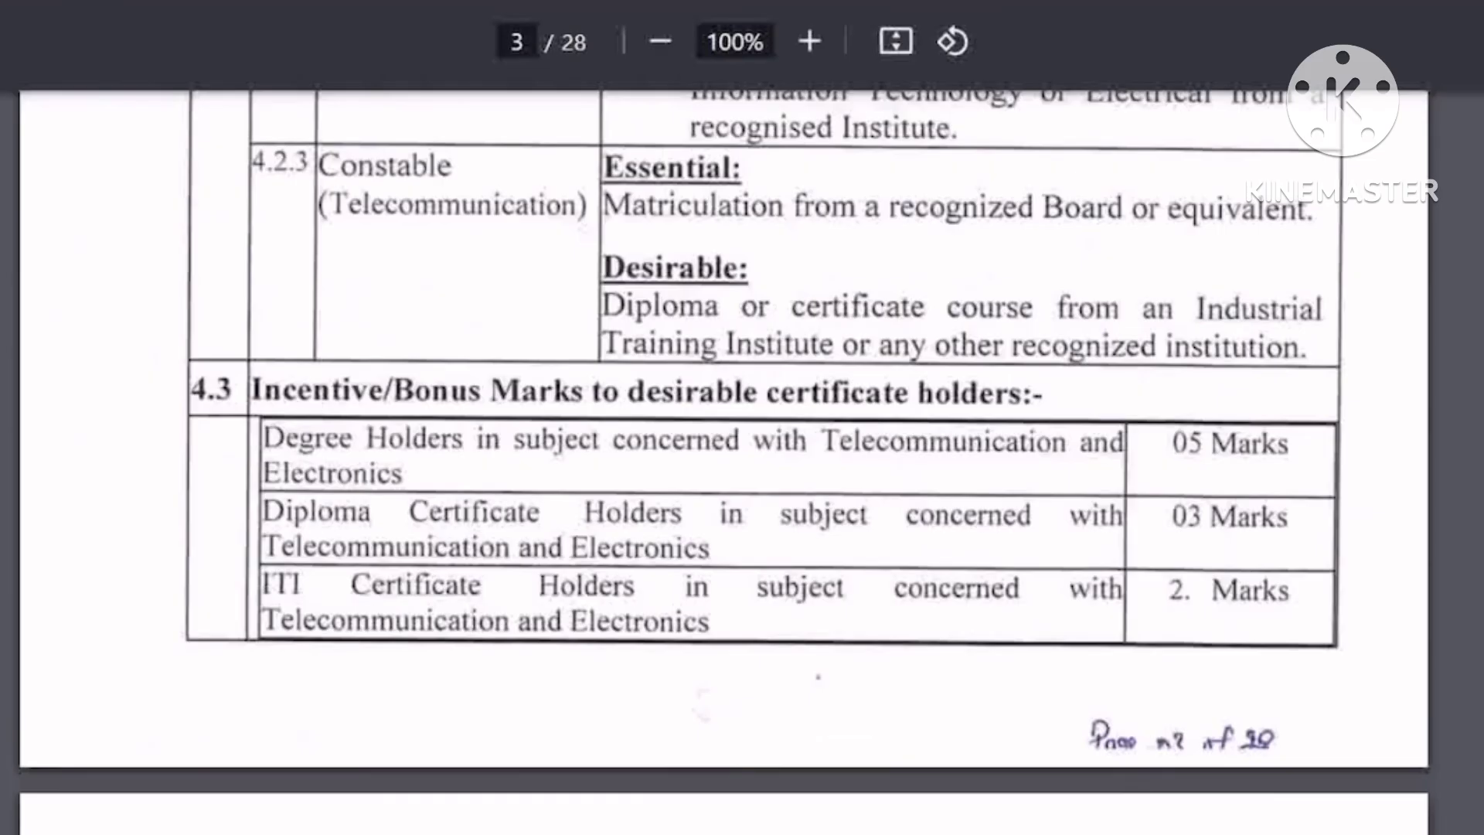
Step: Review the recruitment advertisement from its first page at 110% zoom, covering the vacancy table, the notes and the age limits
scroll(742, 464, up, 20)
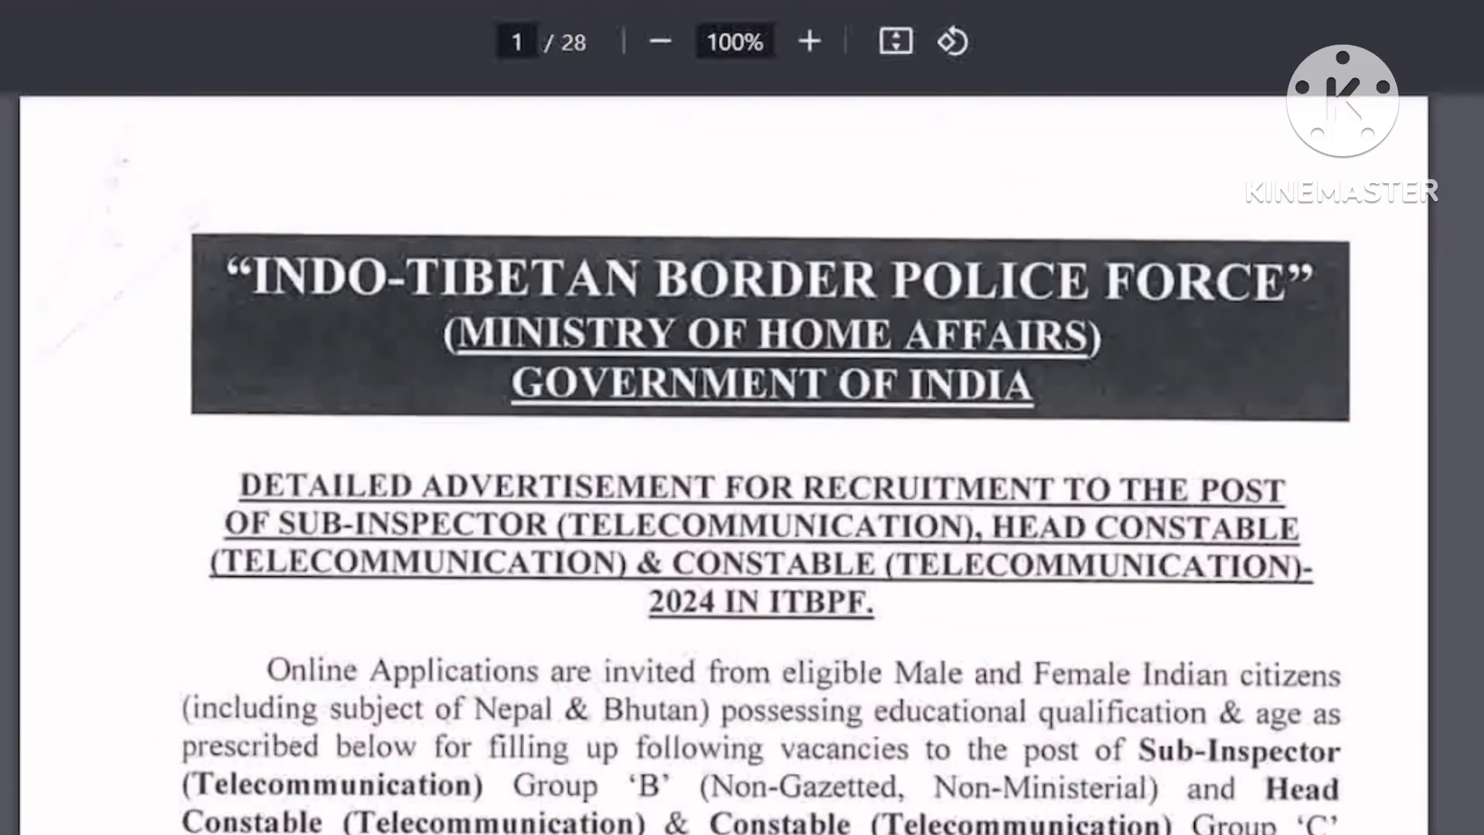
click(809, 42)
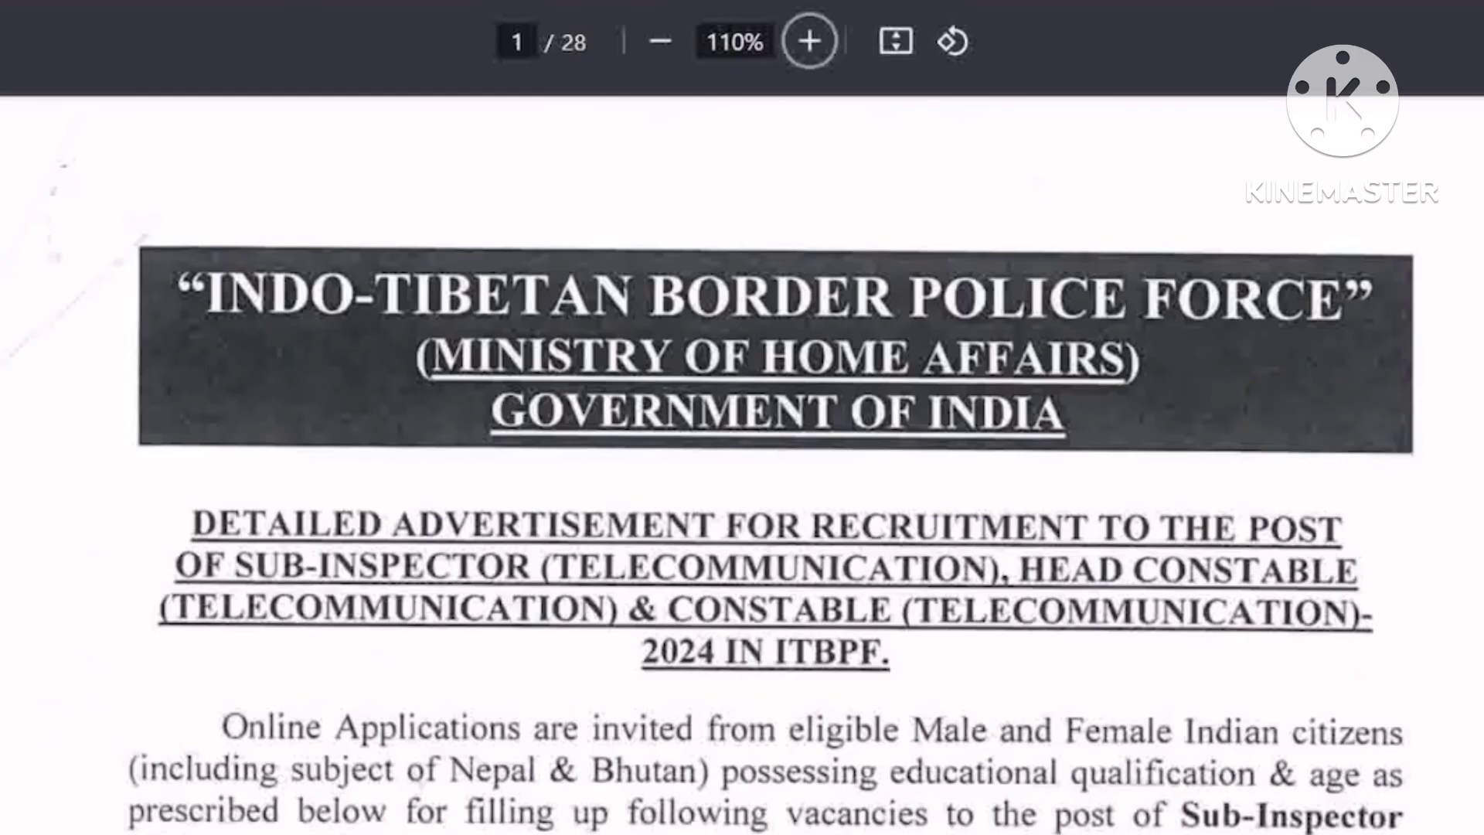
scroll(911, 599, down, 15)
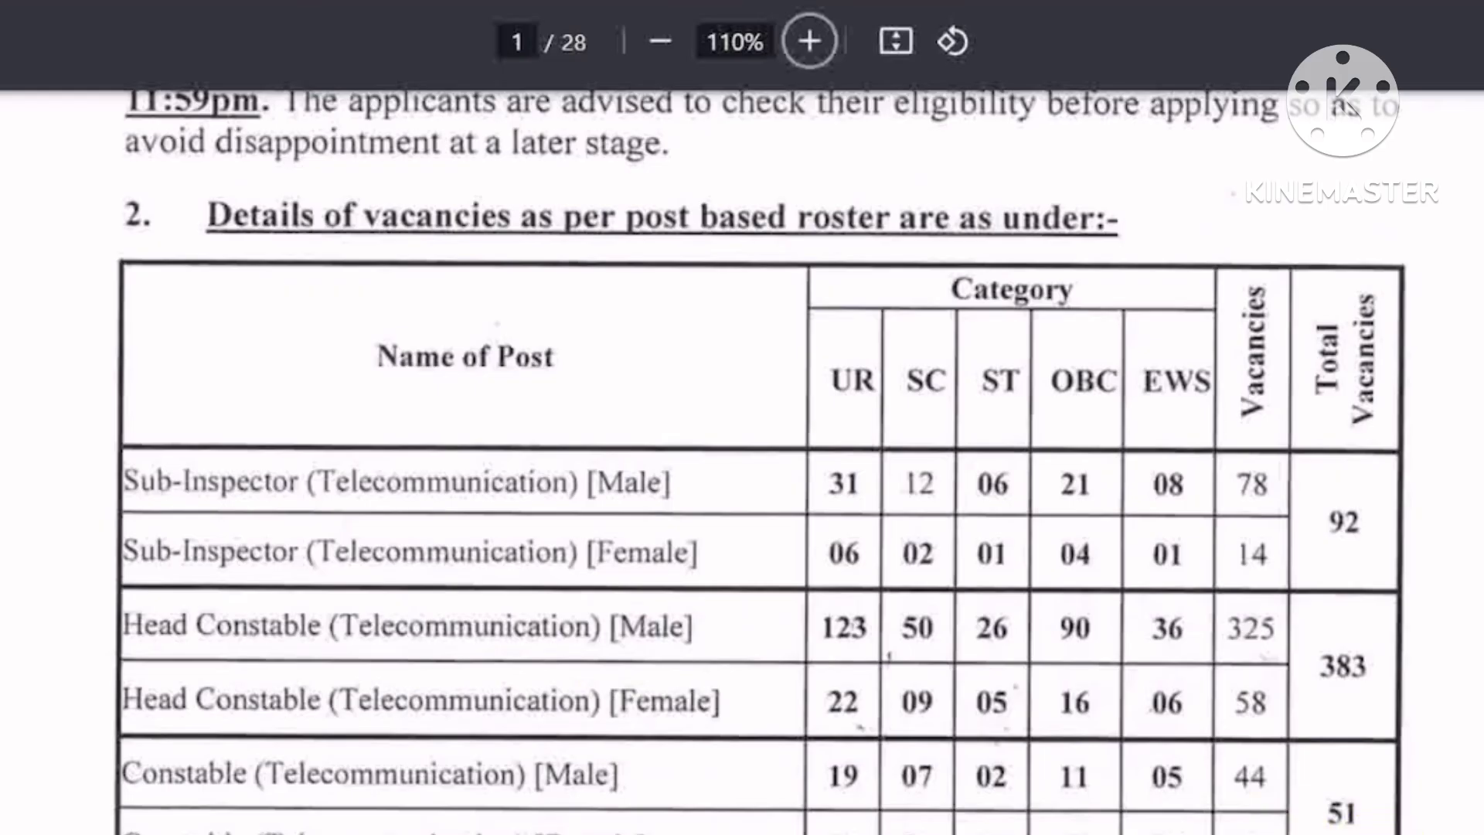
scroll(742, 464, down, 15)
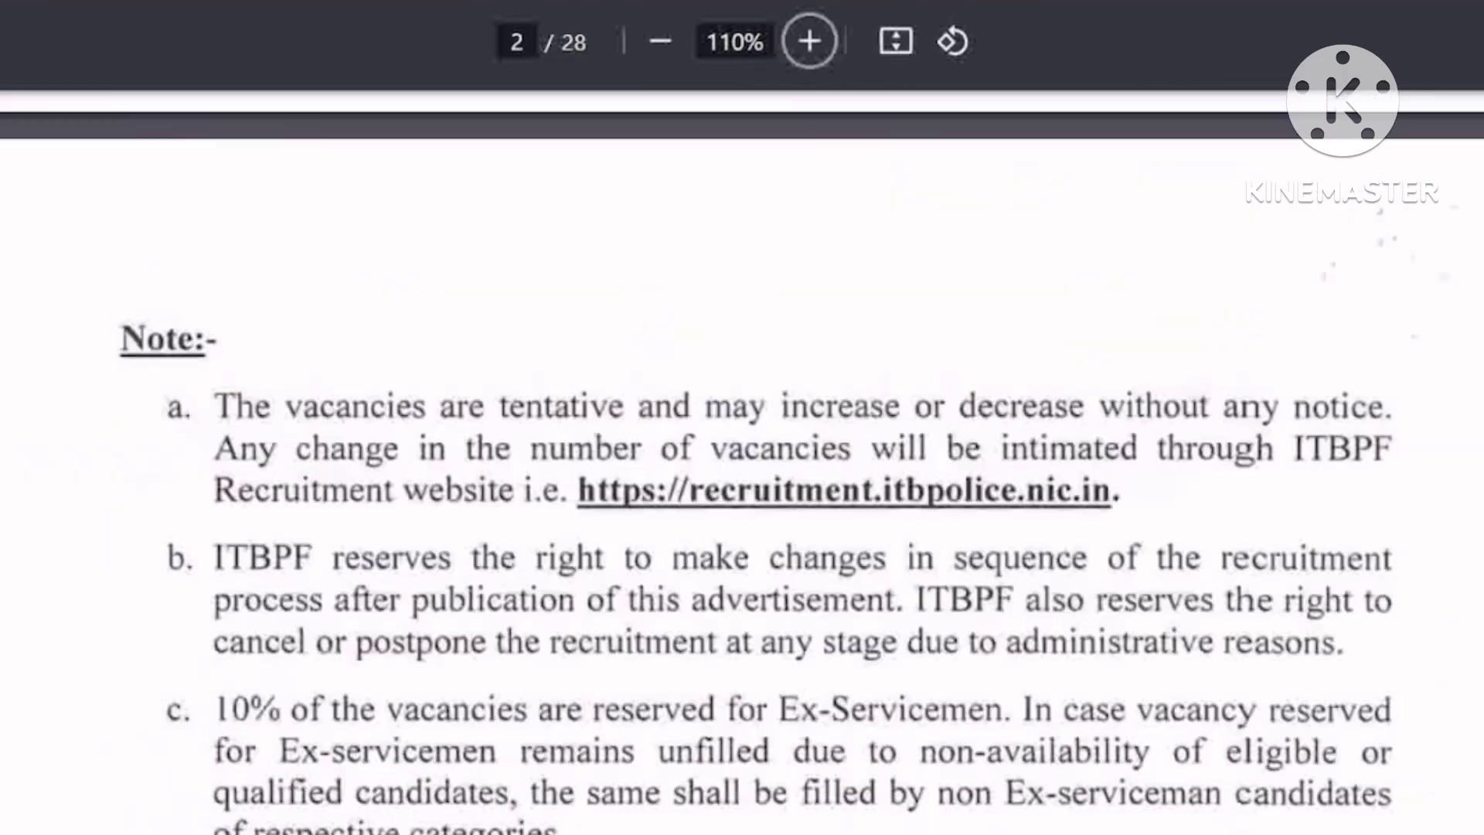
scroll(742, 464, down, 5)
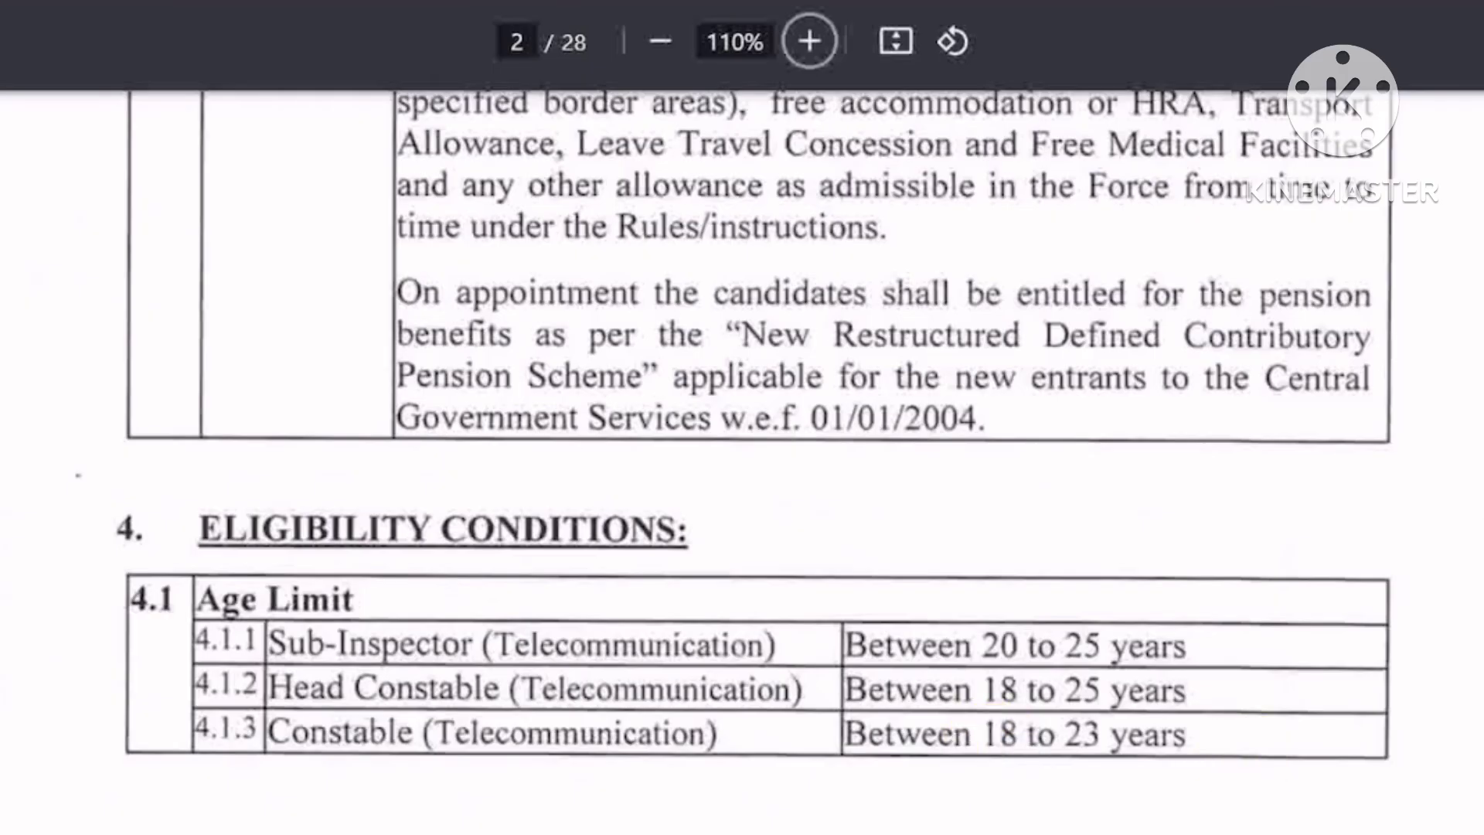
Step: Read the educational qualifications for Sub-Inspector, Head Constable and Constable (Telecommunication) and the bonus marks section
scroll(742, 425, down, 8)
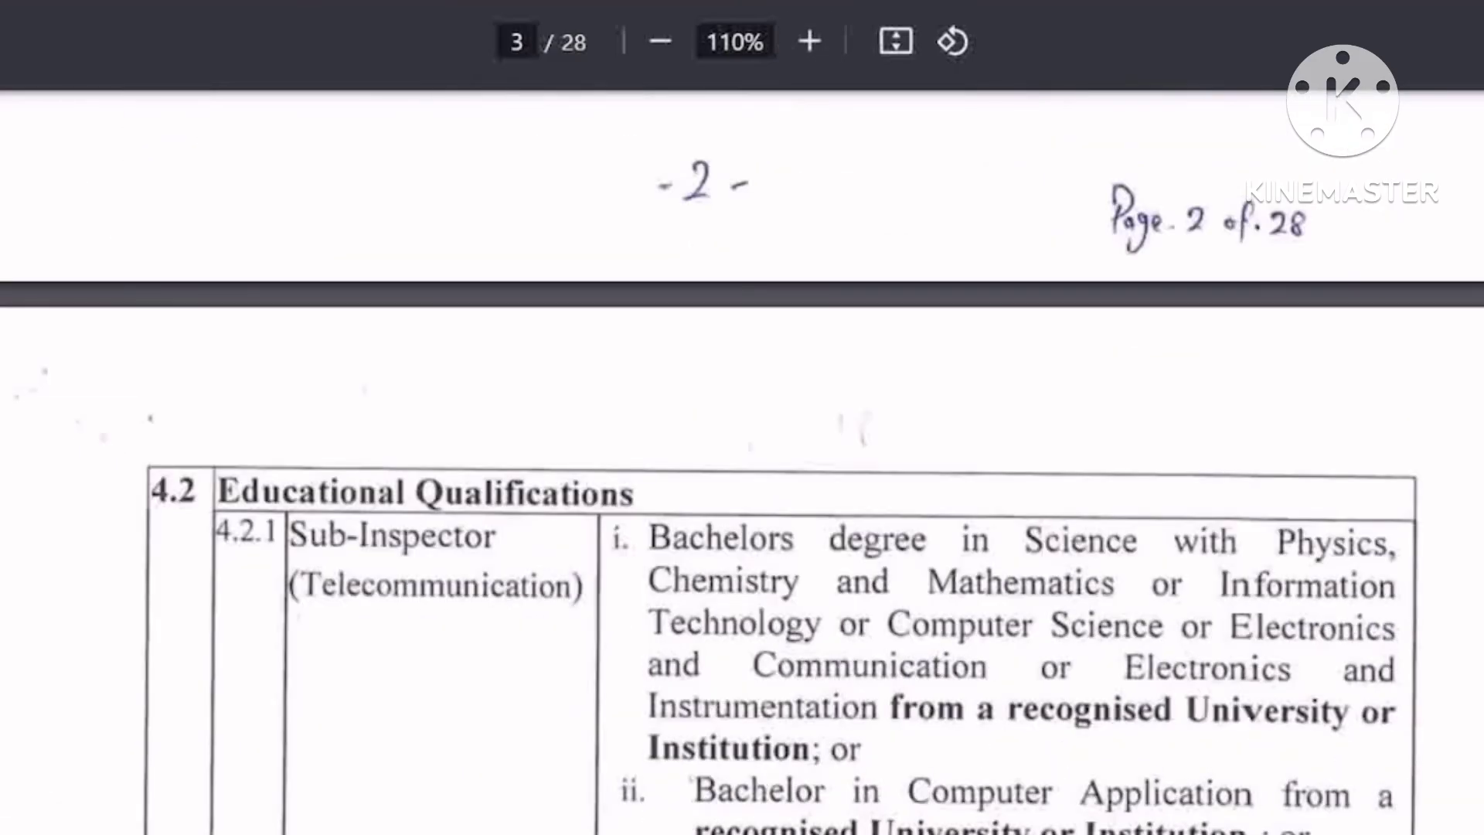
scroll(742, 464, down, 3)
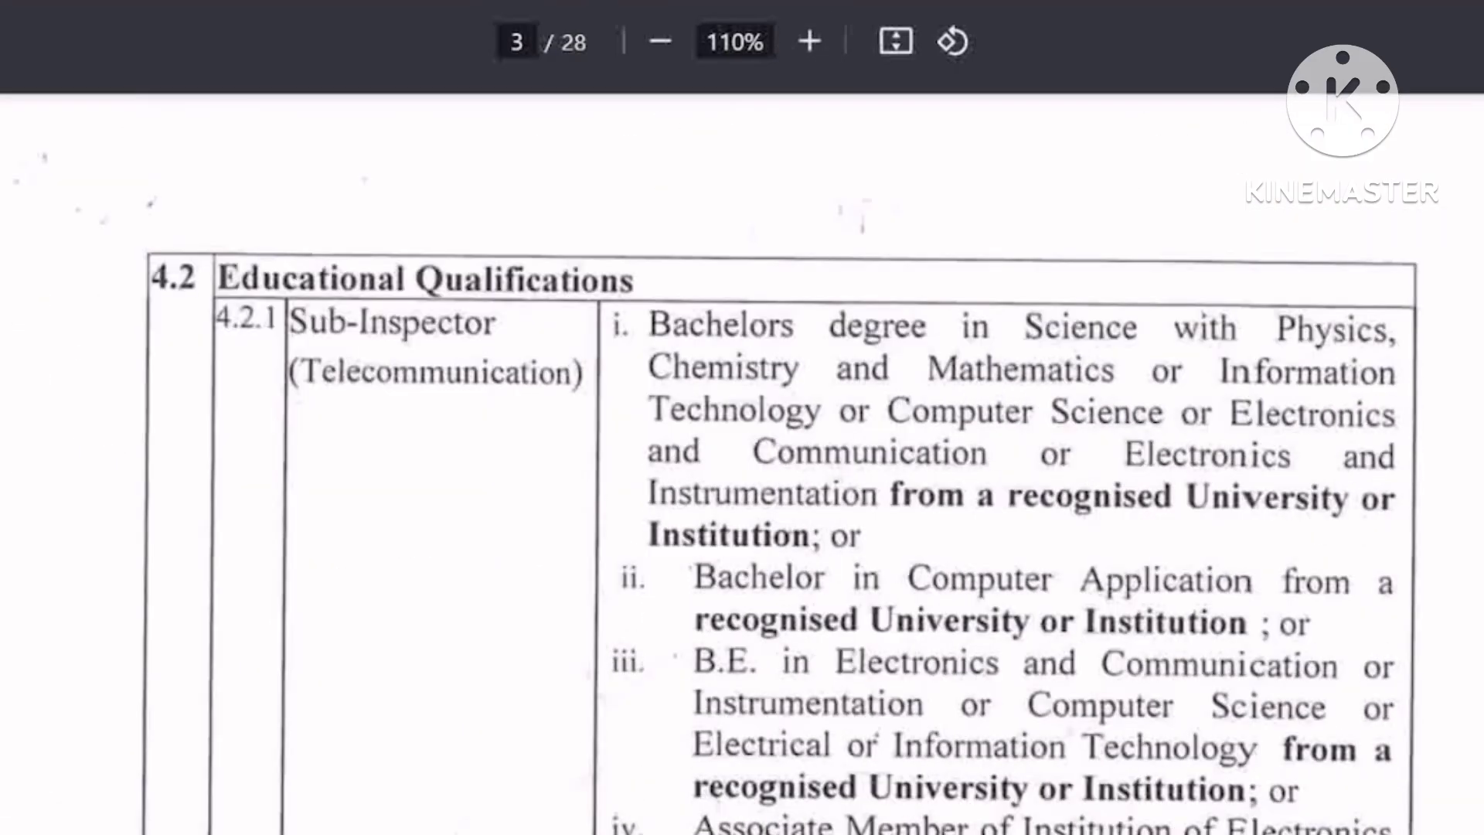
scroll(741, 464, down, 1)
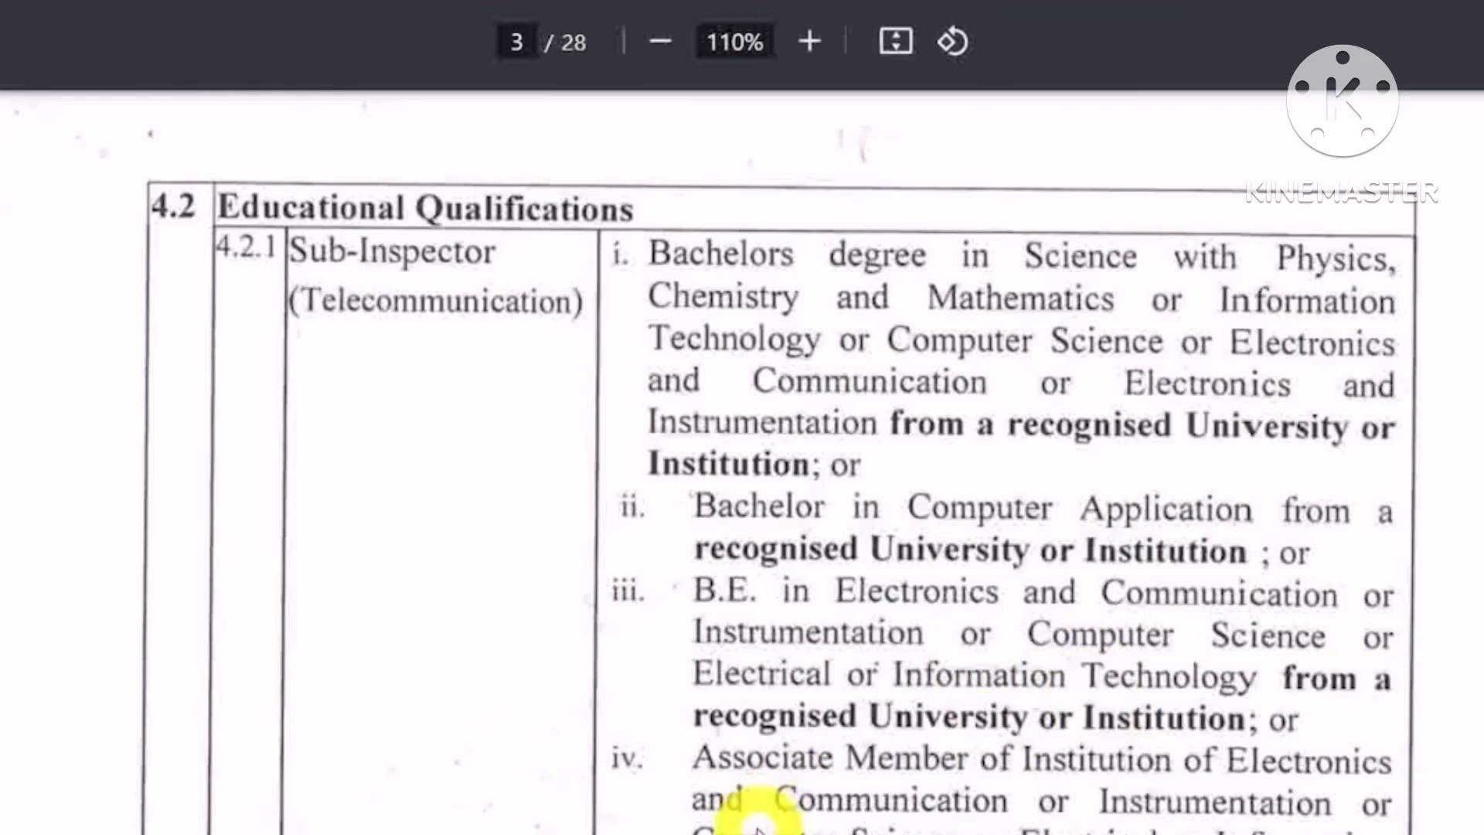
scroll(756, 805, down, 7)
scroll(756, 825, down, 2)
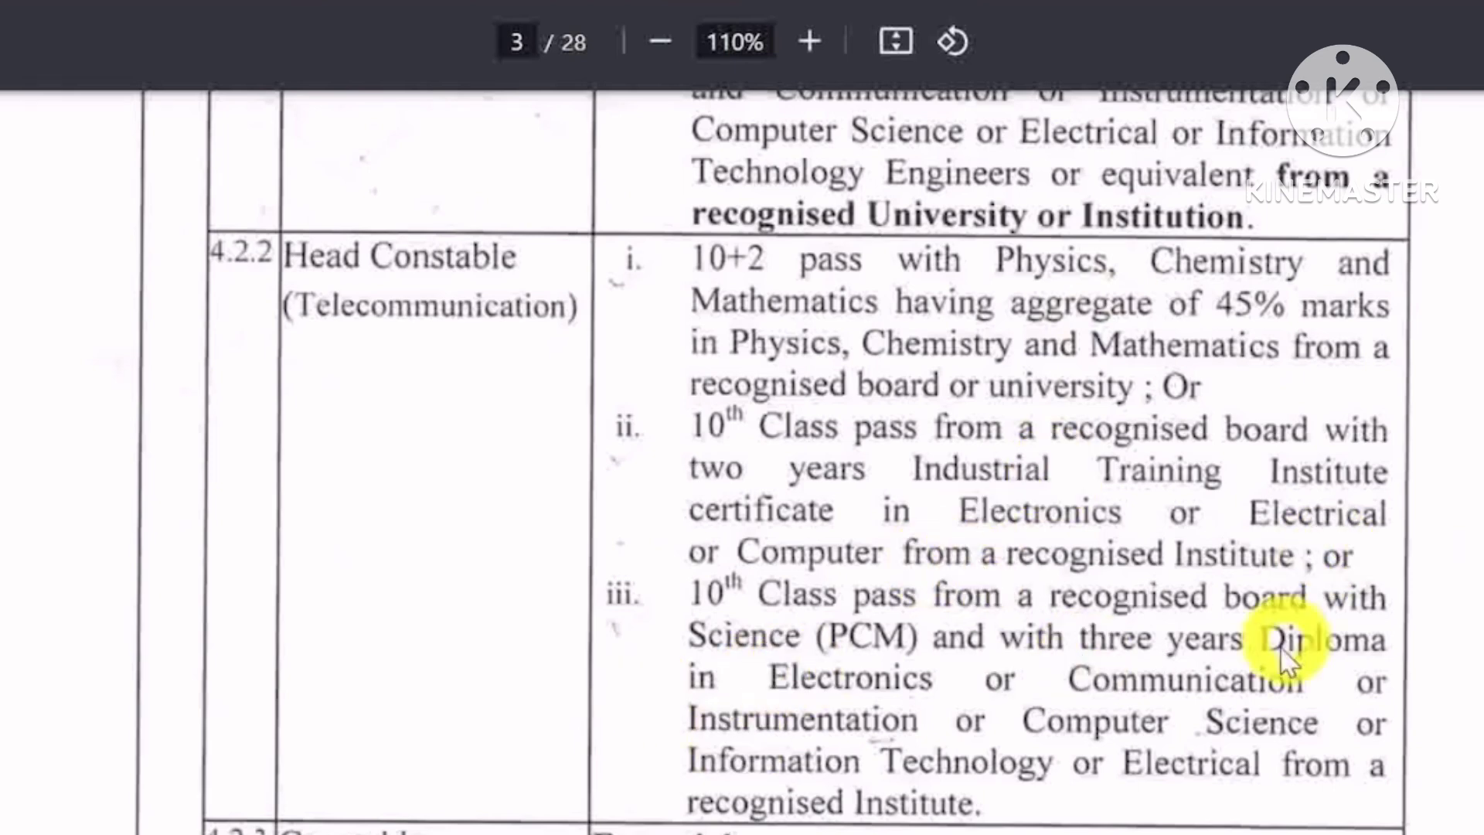
scroll(1252, 718, down, 7)
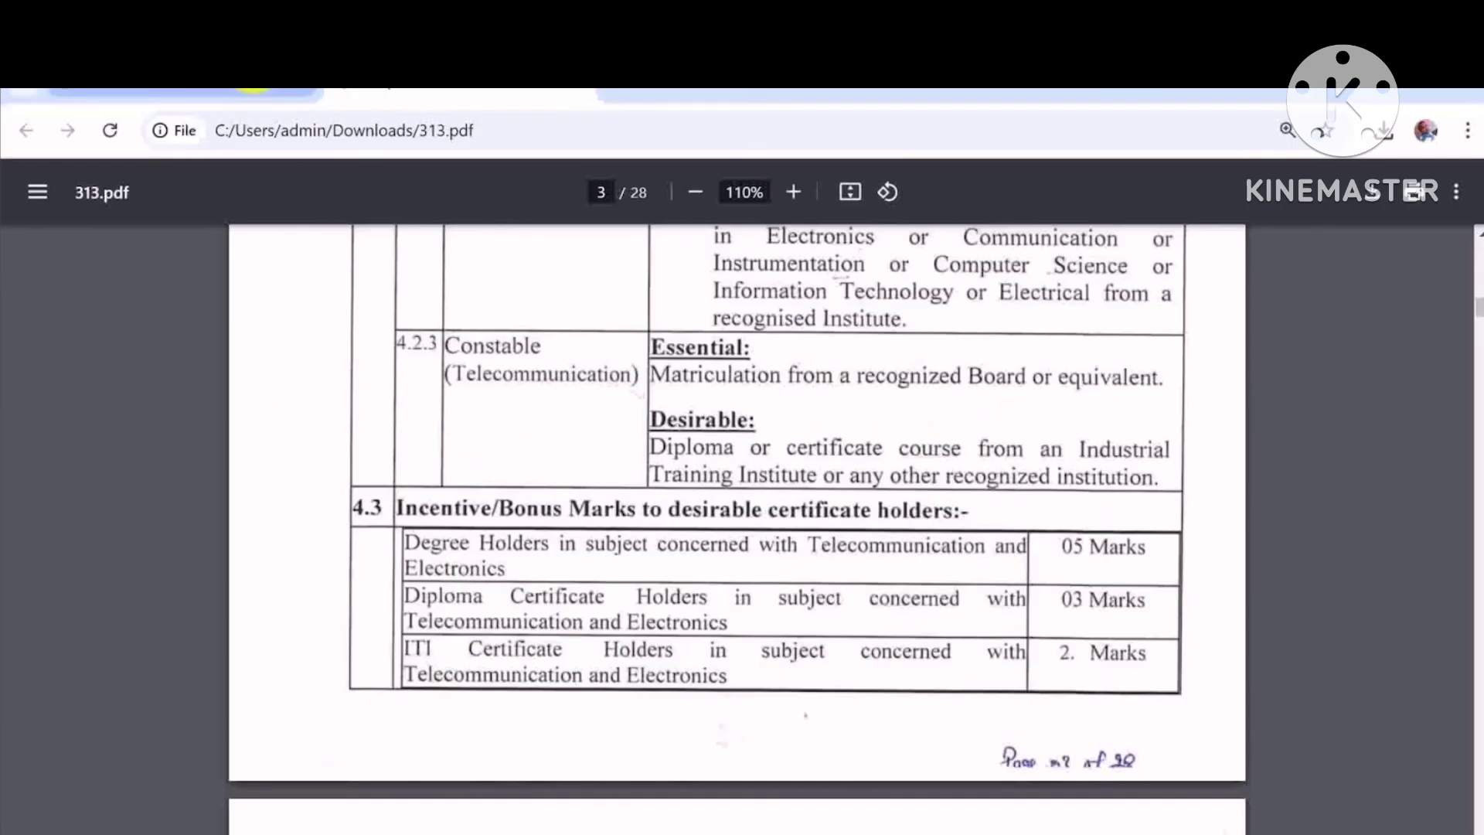
Step: Switch to the ITBP recruitment website and open the applicant login page
key(ctrl+shift+Tab)
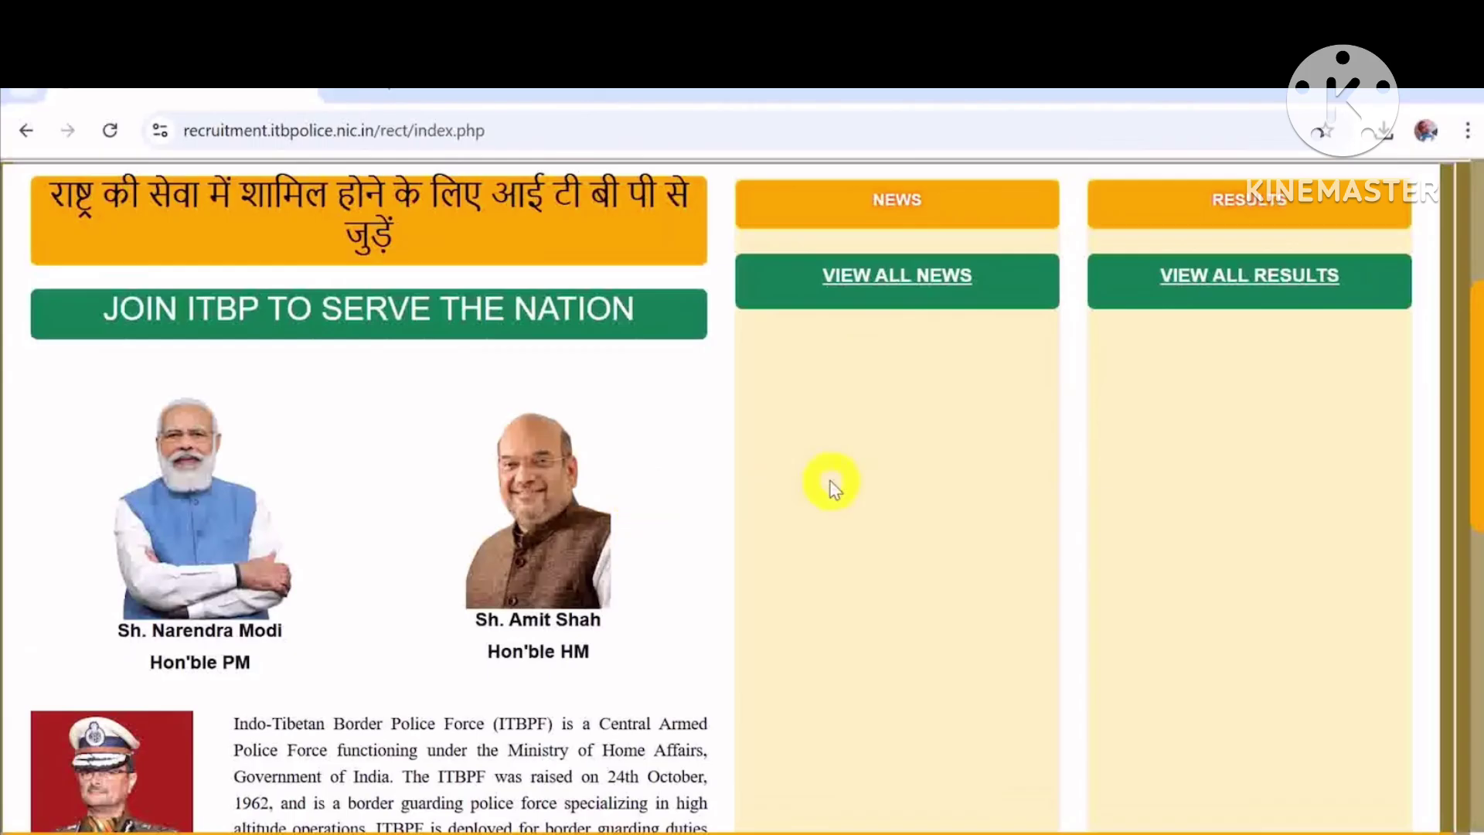
drag(1476, 444, 1472, 378)
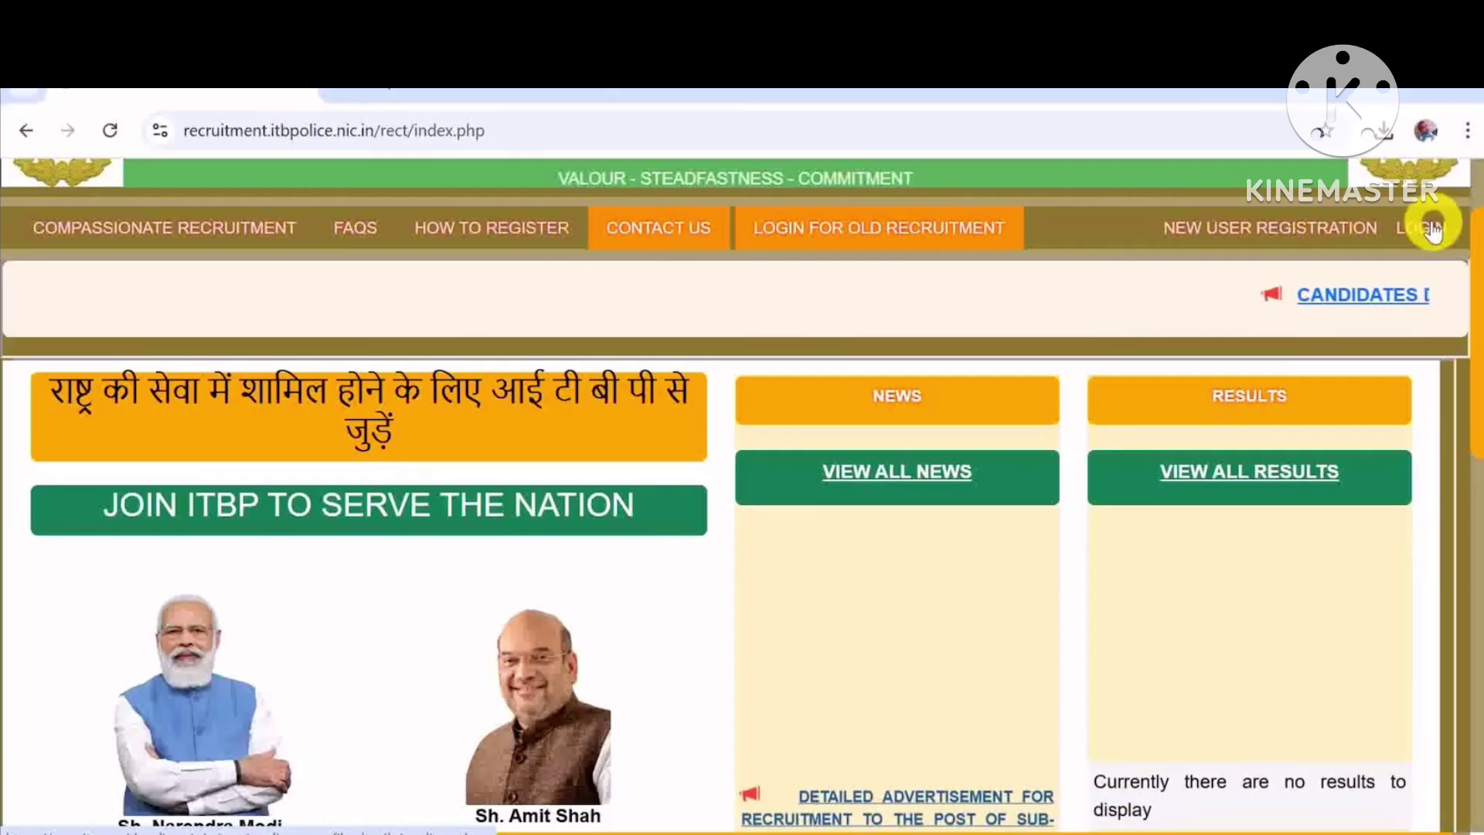
click(1432, 228)
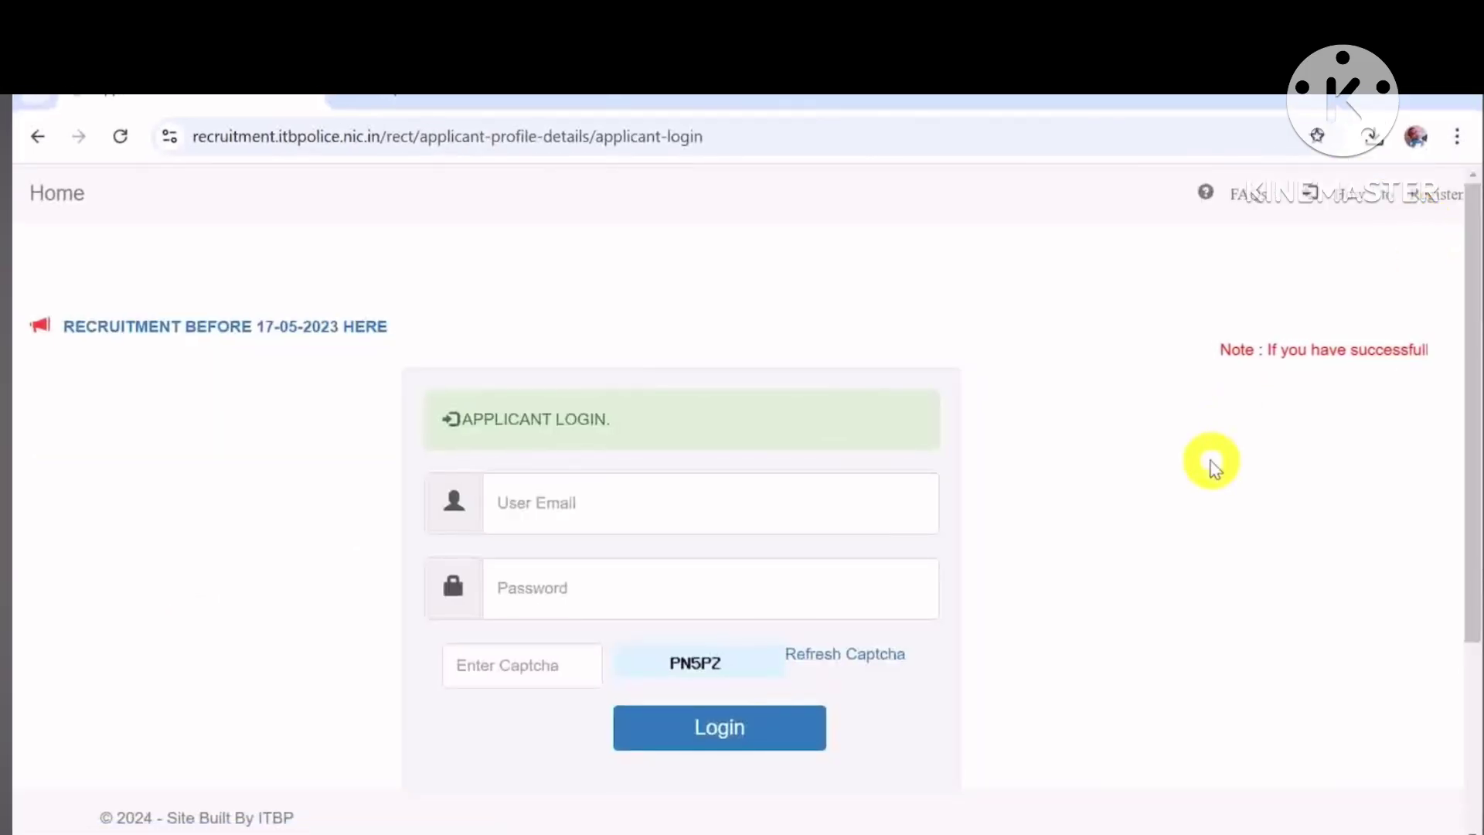
Step: Open the applicant sign-up form for new registrations from the login page
drag(1472, 404, 1468, 480)
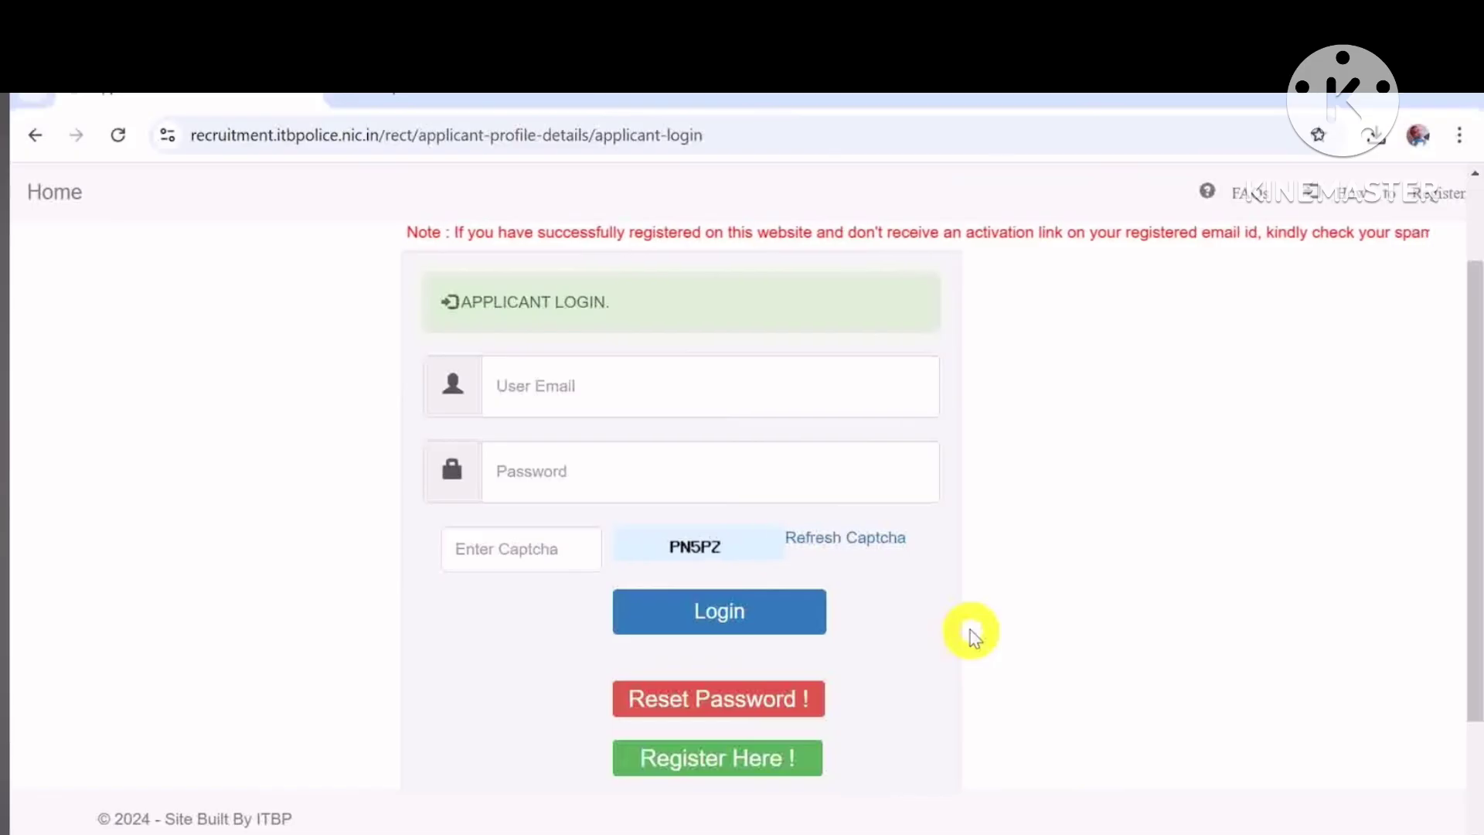
click(752, 699)
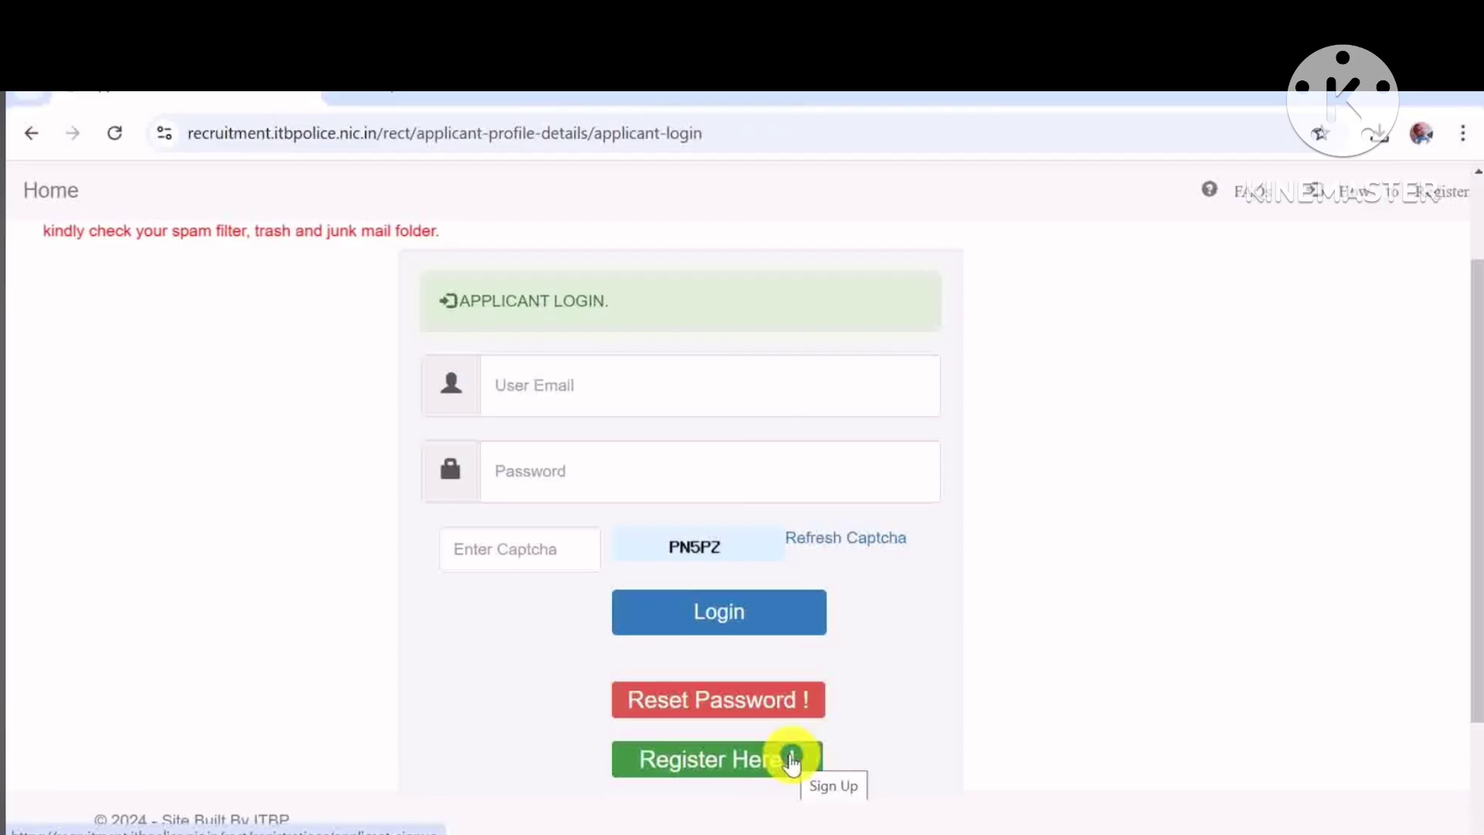
click(791, 762)
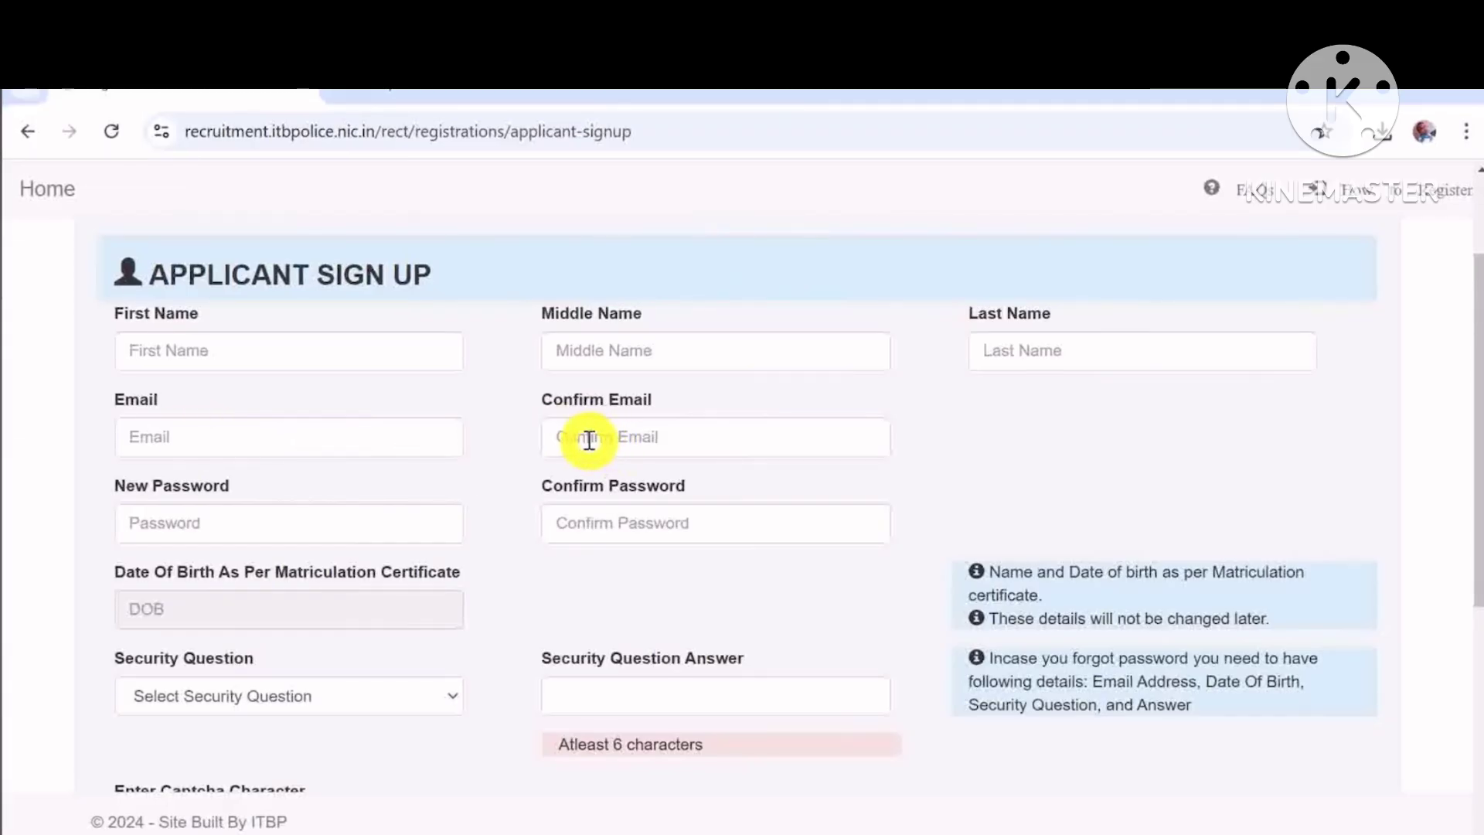
Step: Examine the new and confirm password fields and the month and year choices of the date-of-birth calendar
click(238, 530)
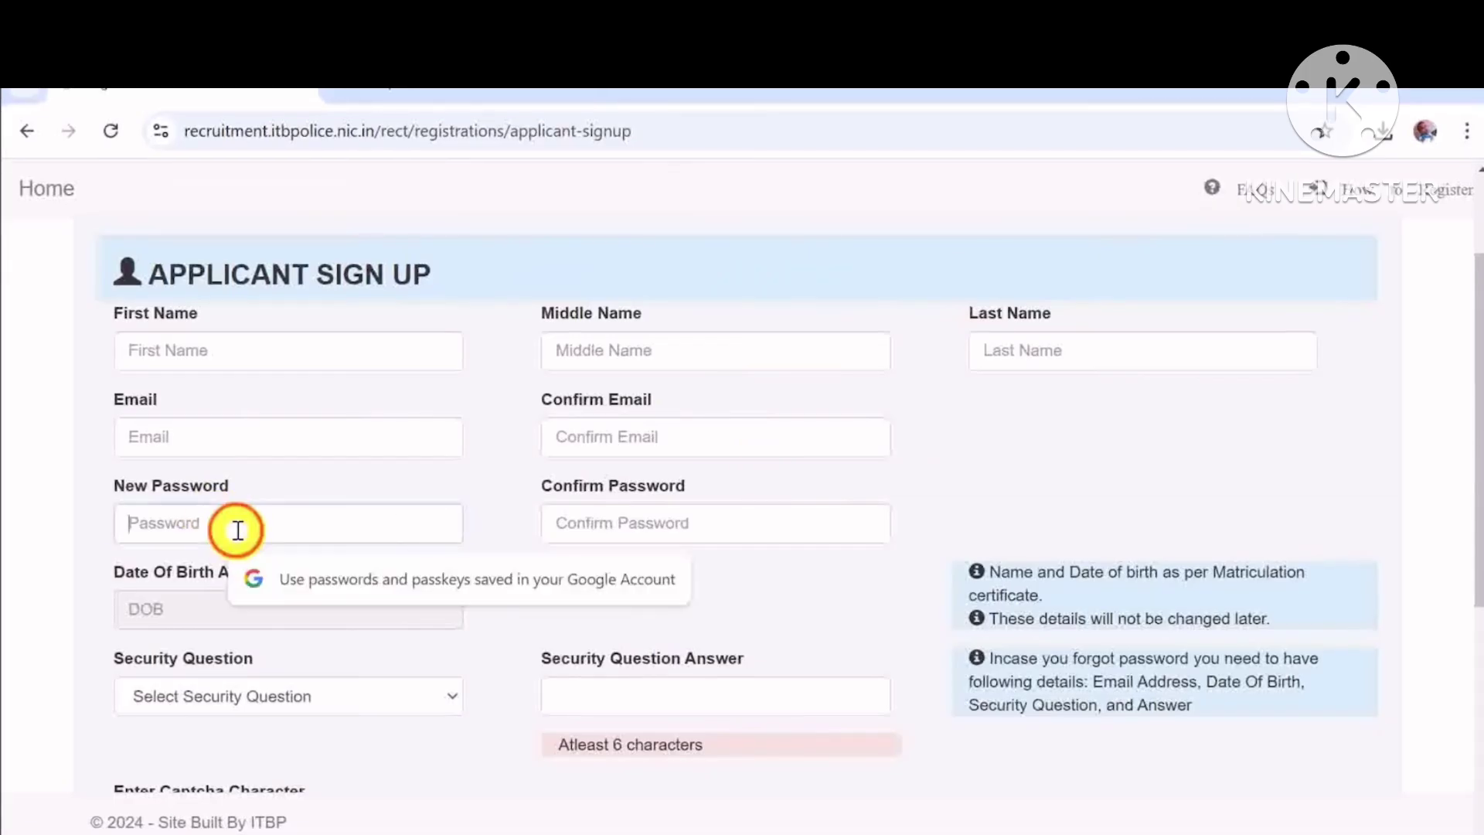
click(648, 524)
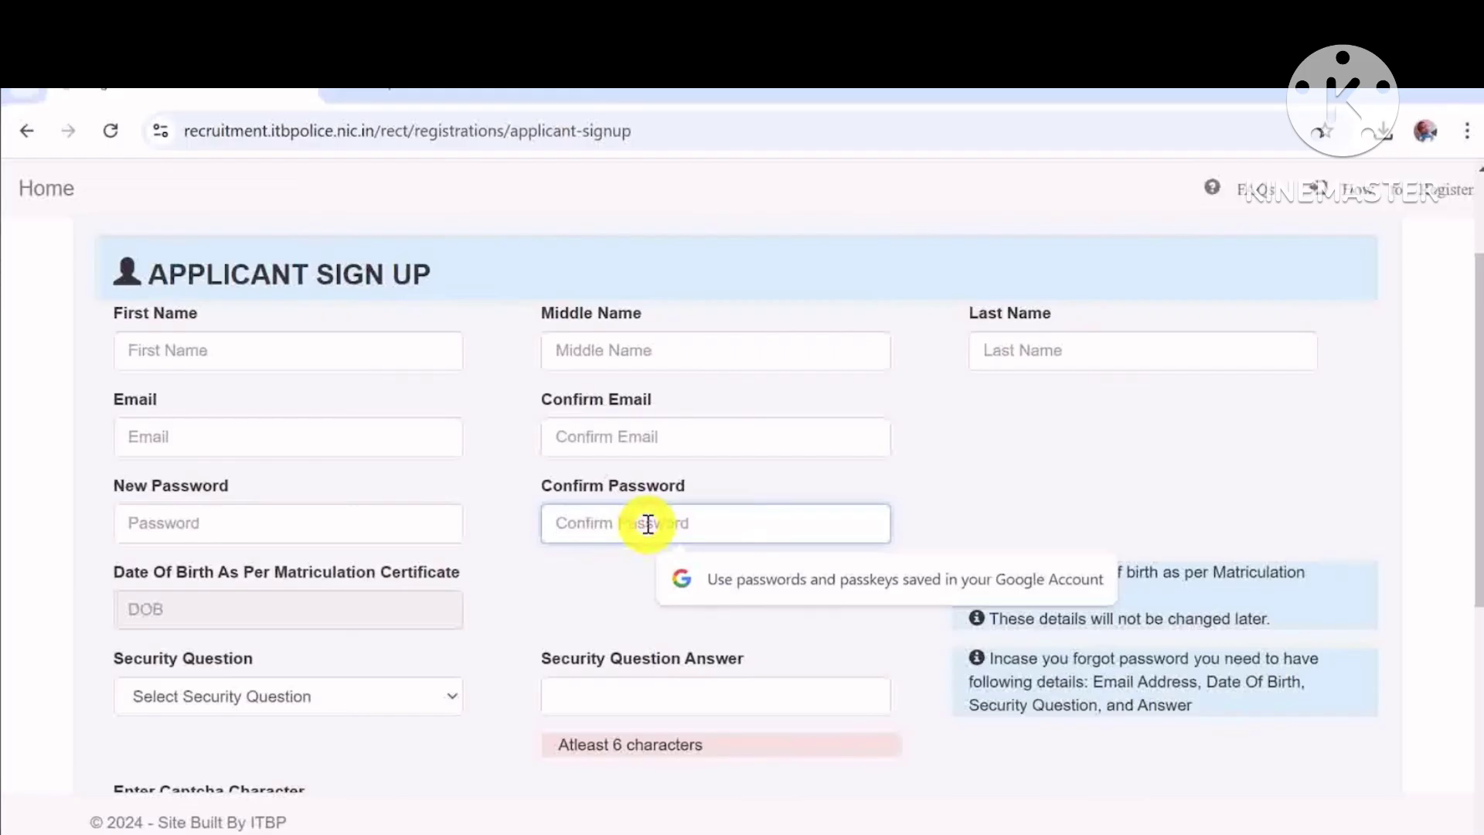
drag(1480, 421, 1480, 446)
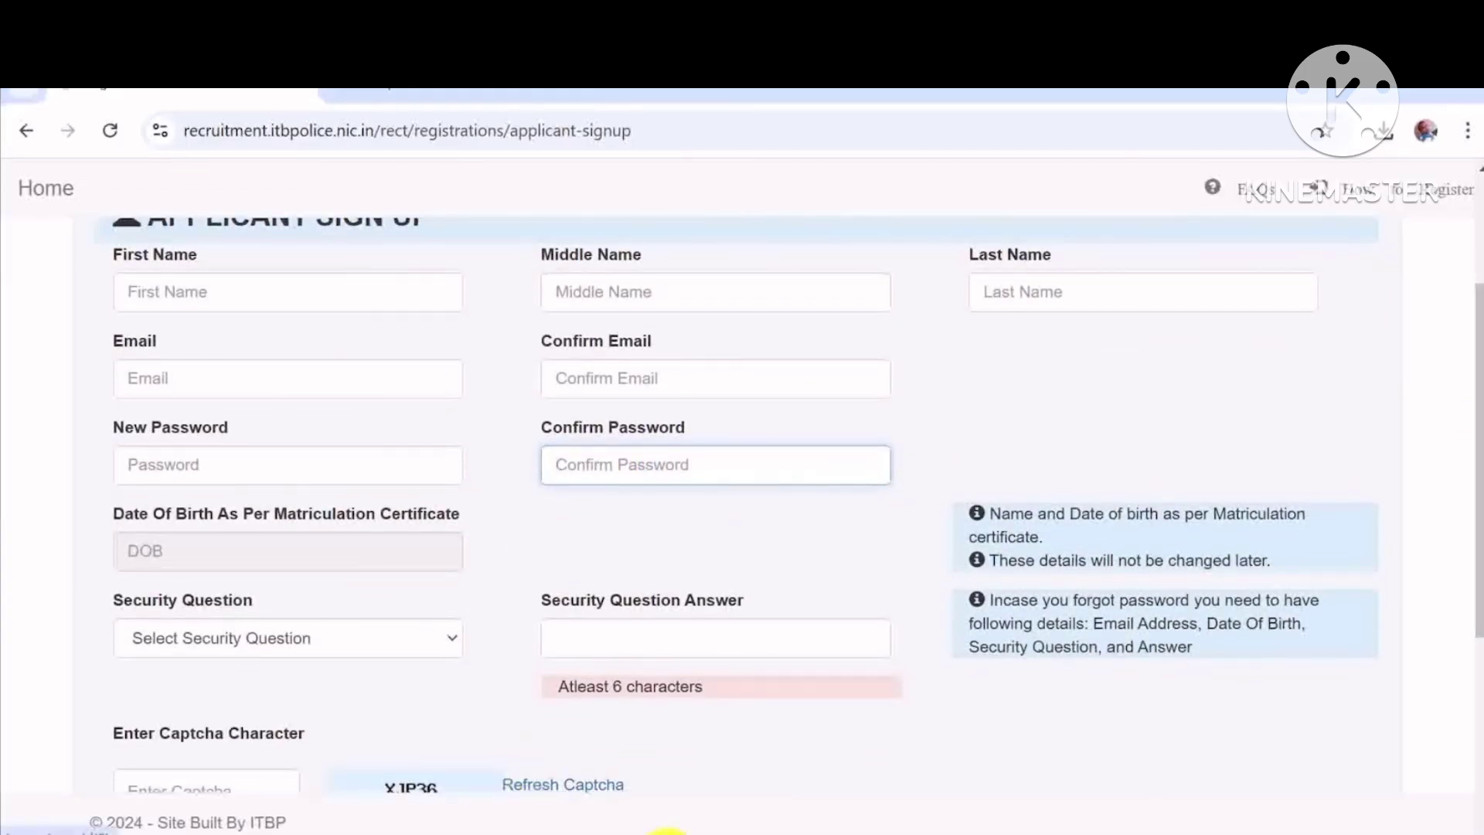
click(166, 554)
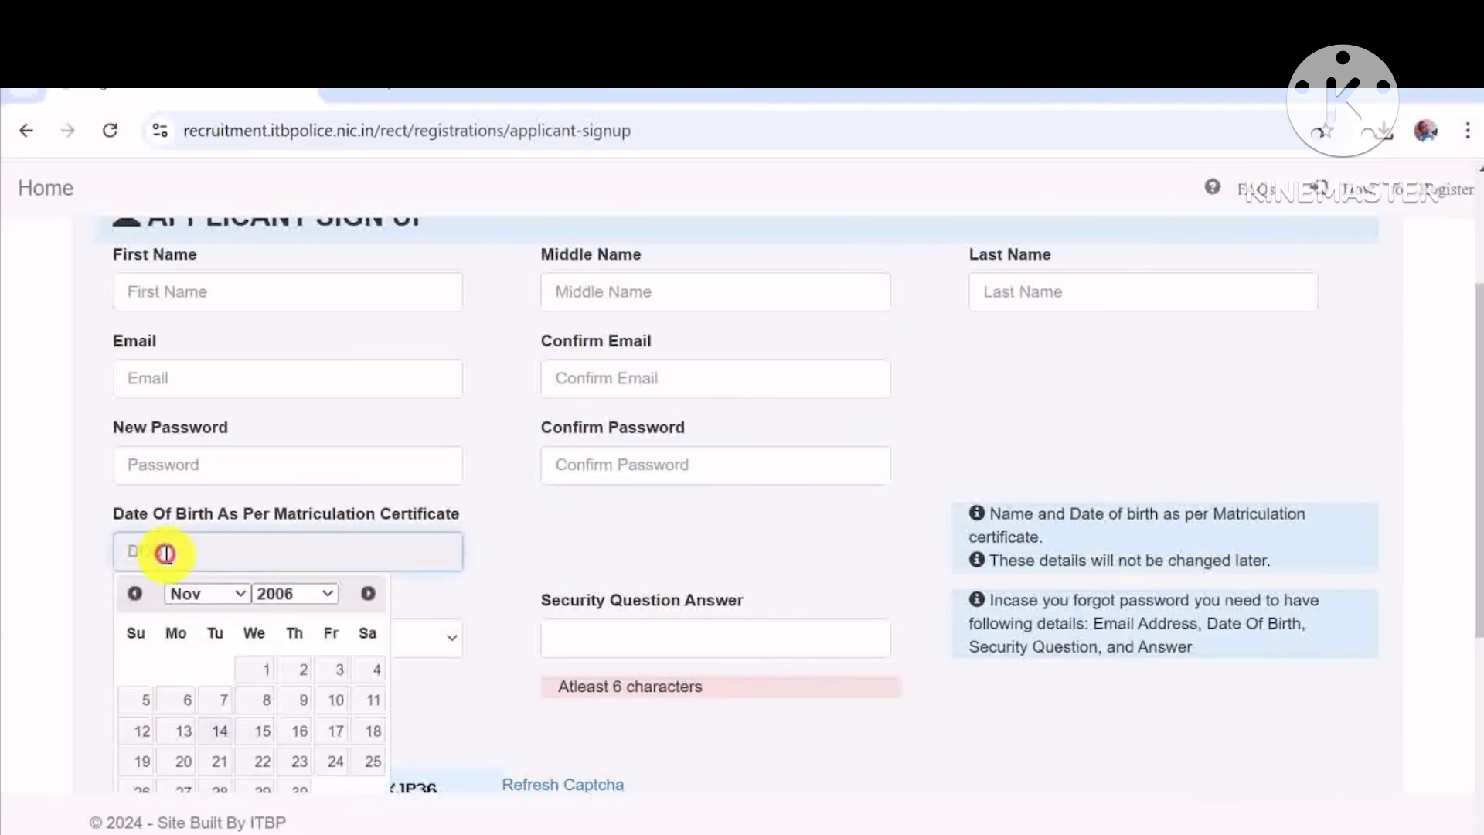
click(241, 595)
click(238, 596)
click(327, 595)
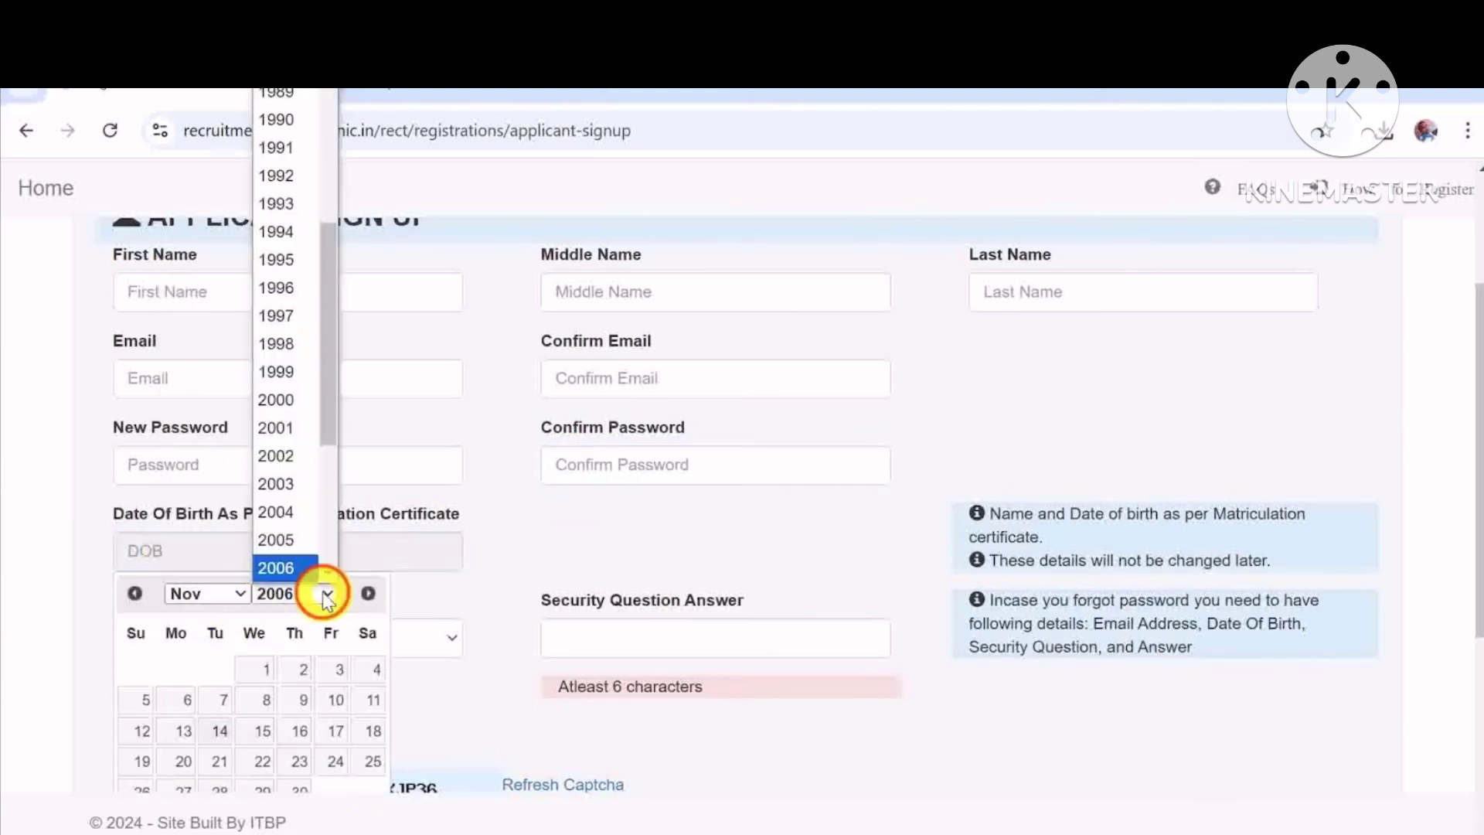
click(327, 595)
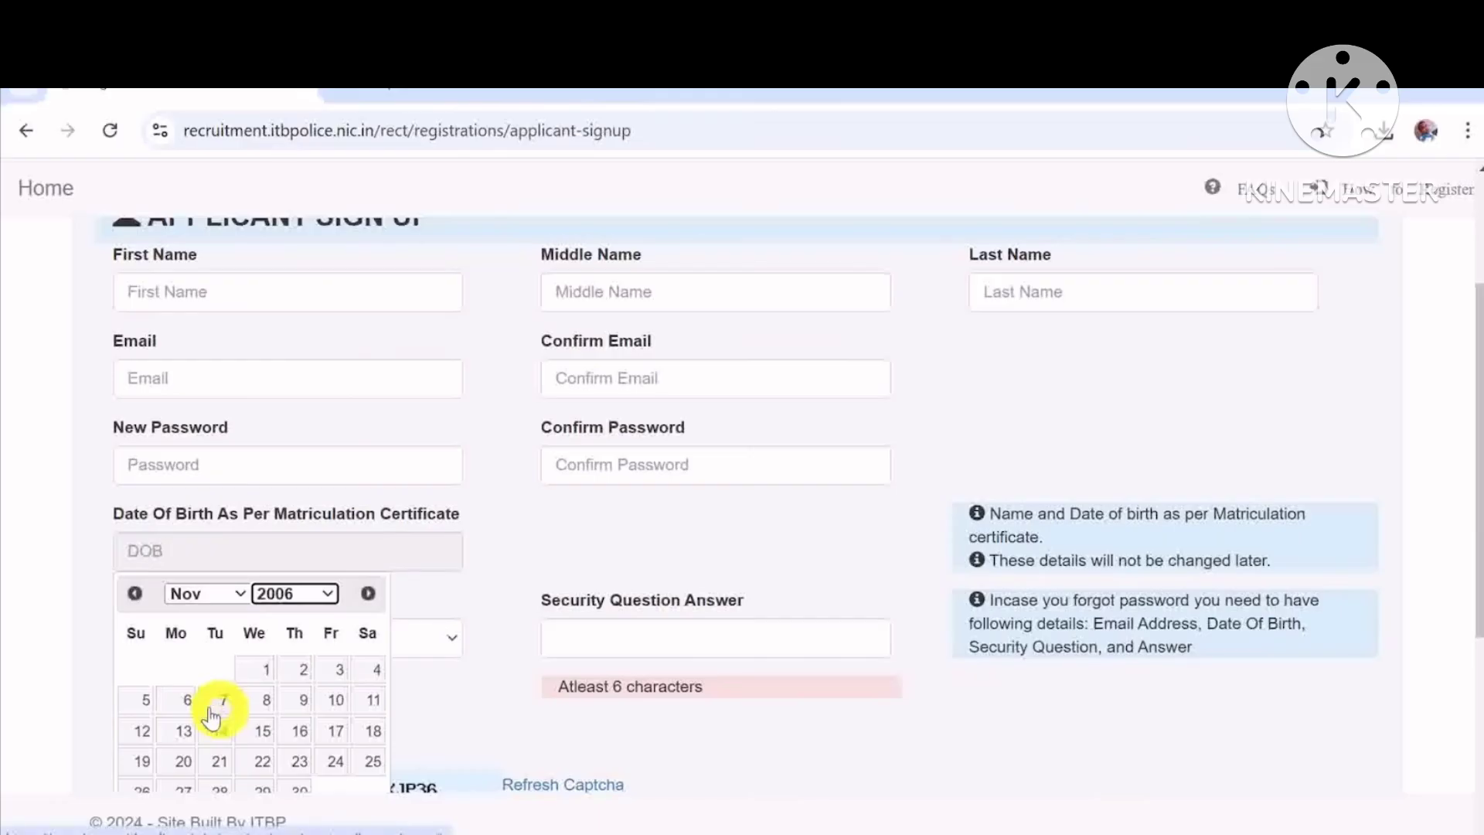
click(77, 692)
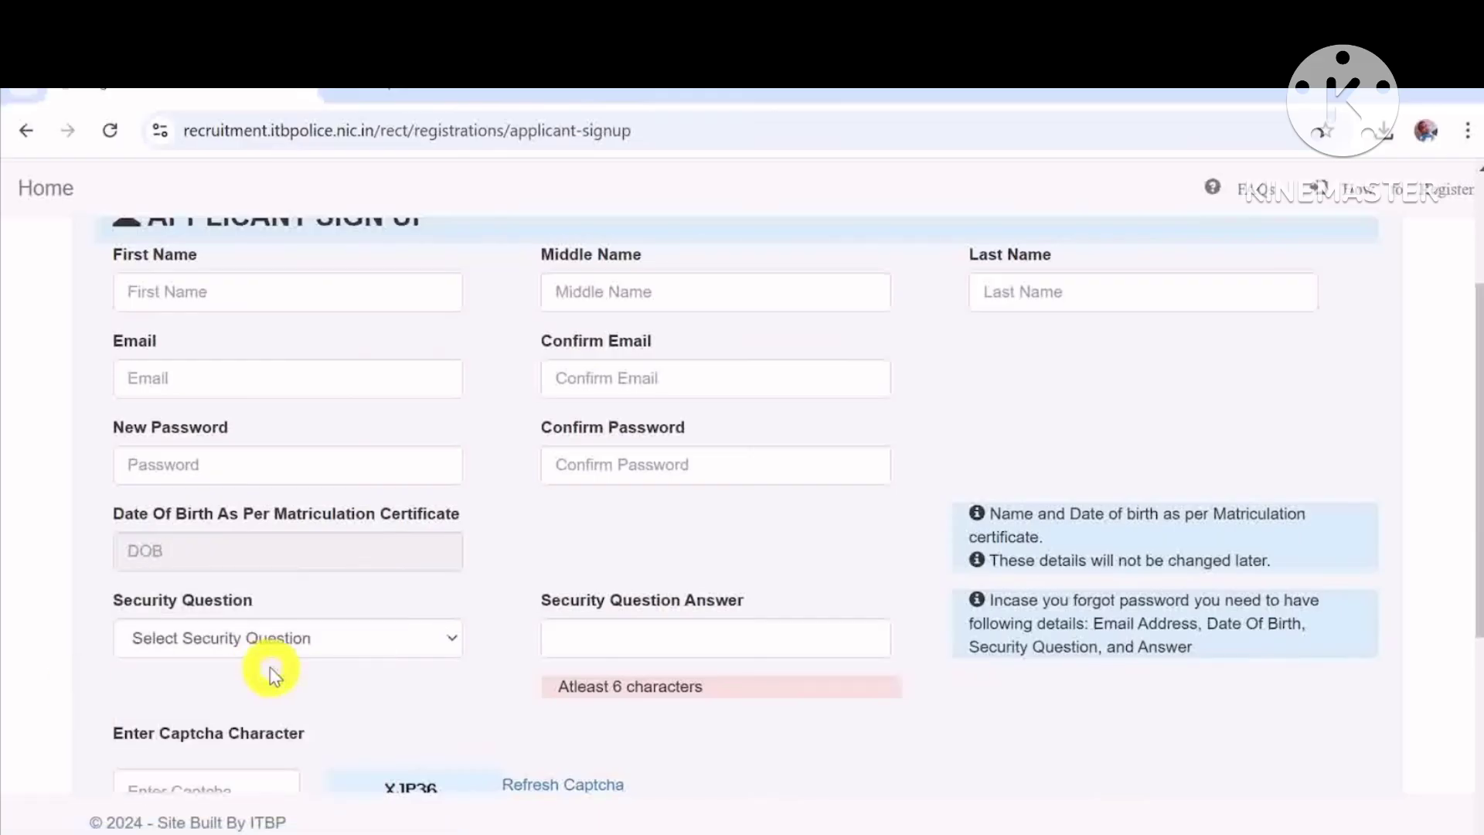
Step: Choose "What is your first bike name" as the security question and review the captcha, password rules and caution text below
click(430, 643)
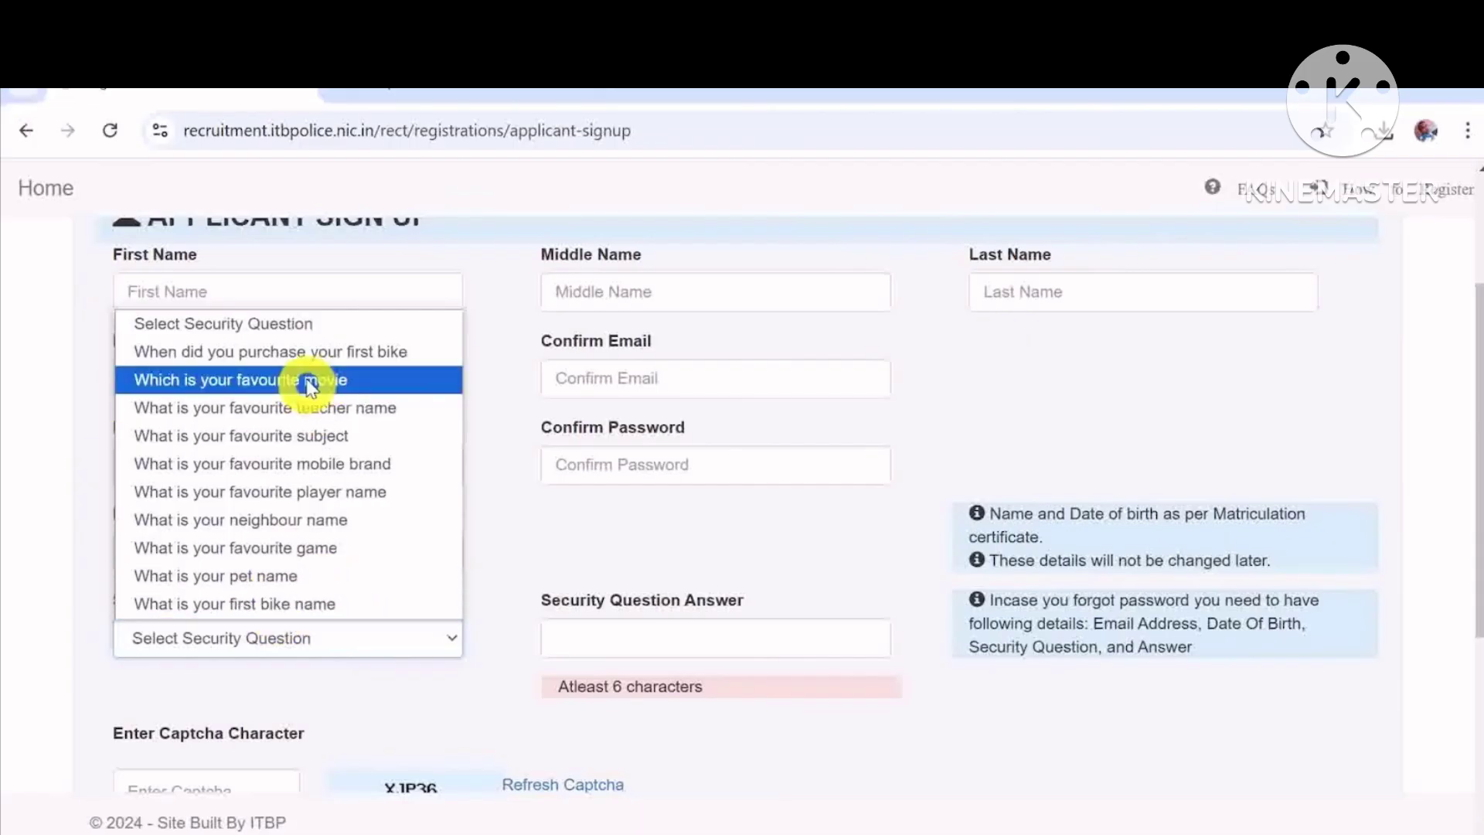
click(249, 604)
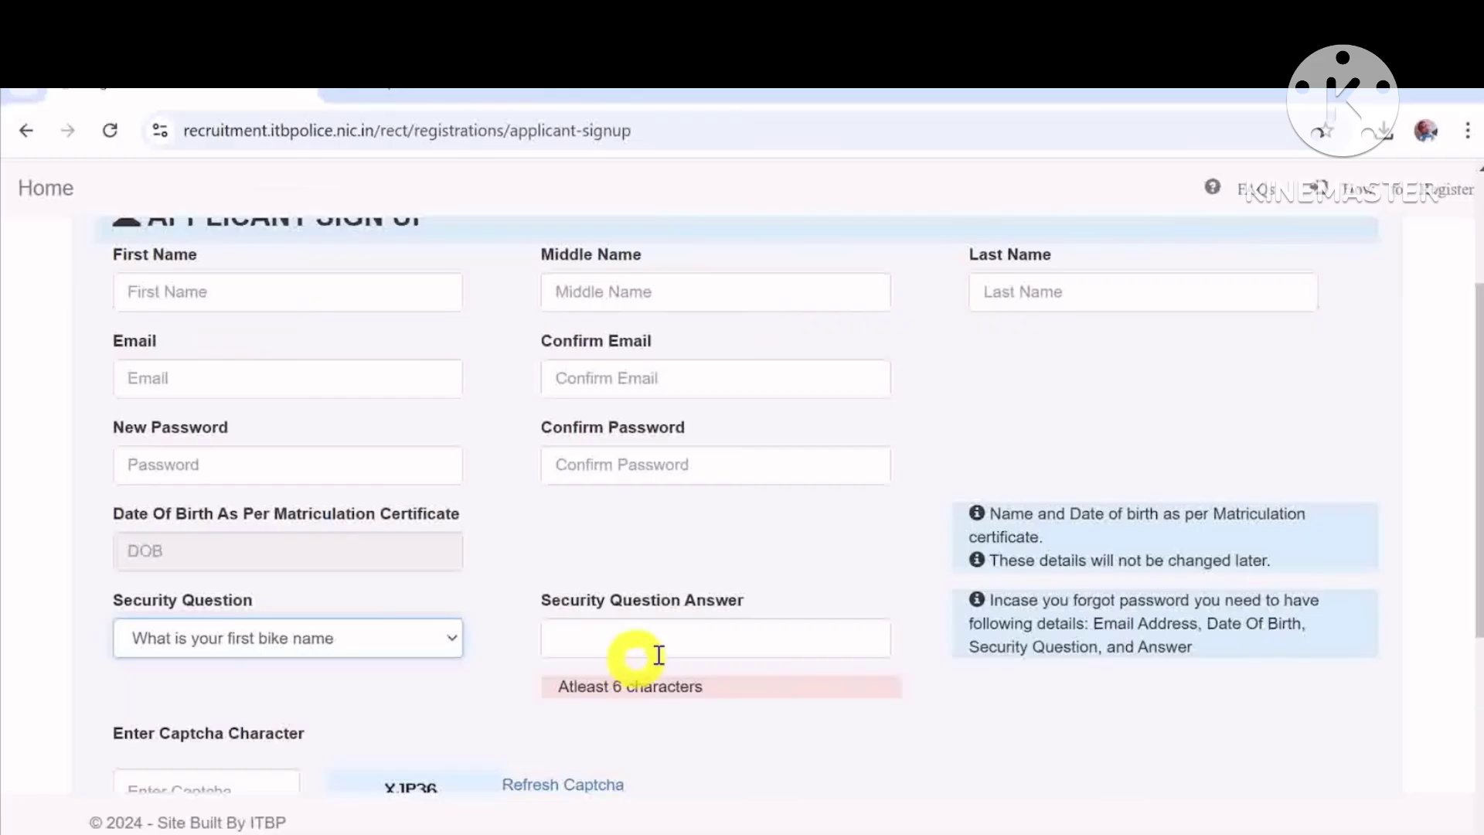
drag(1478, 469, 1476, 553)
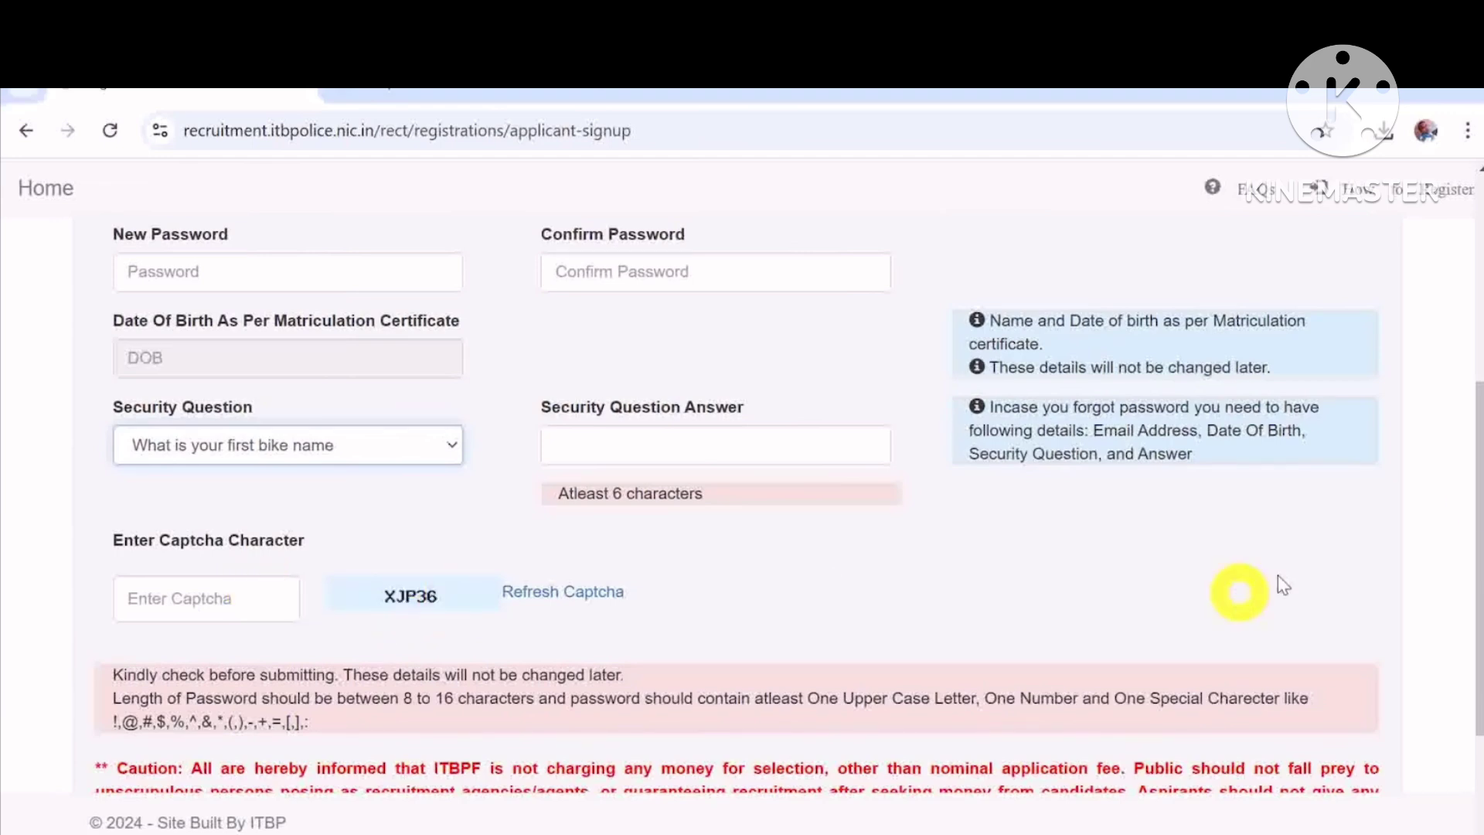
drag(1470, 497, 1476, 546)
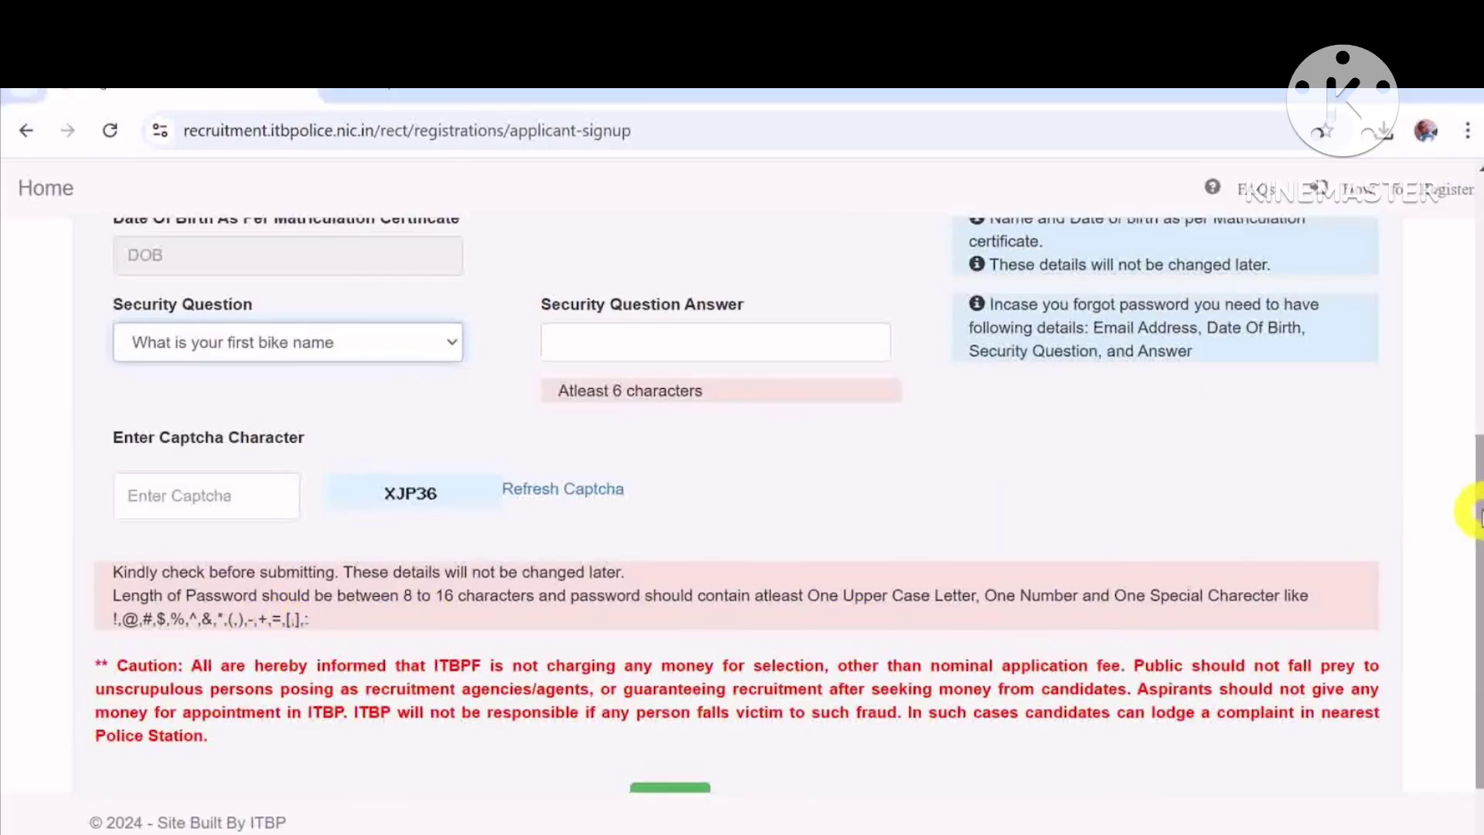
drag(1477, 506, 1476, 570)
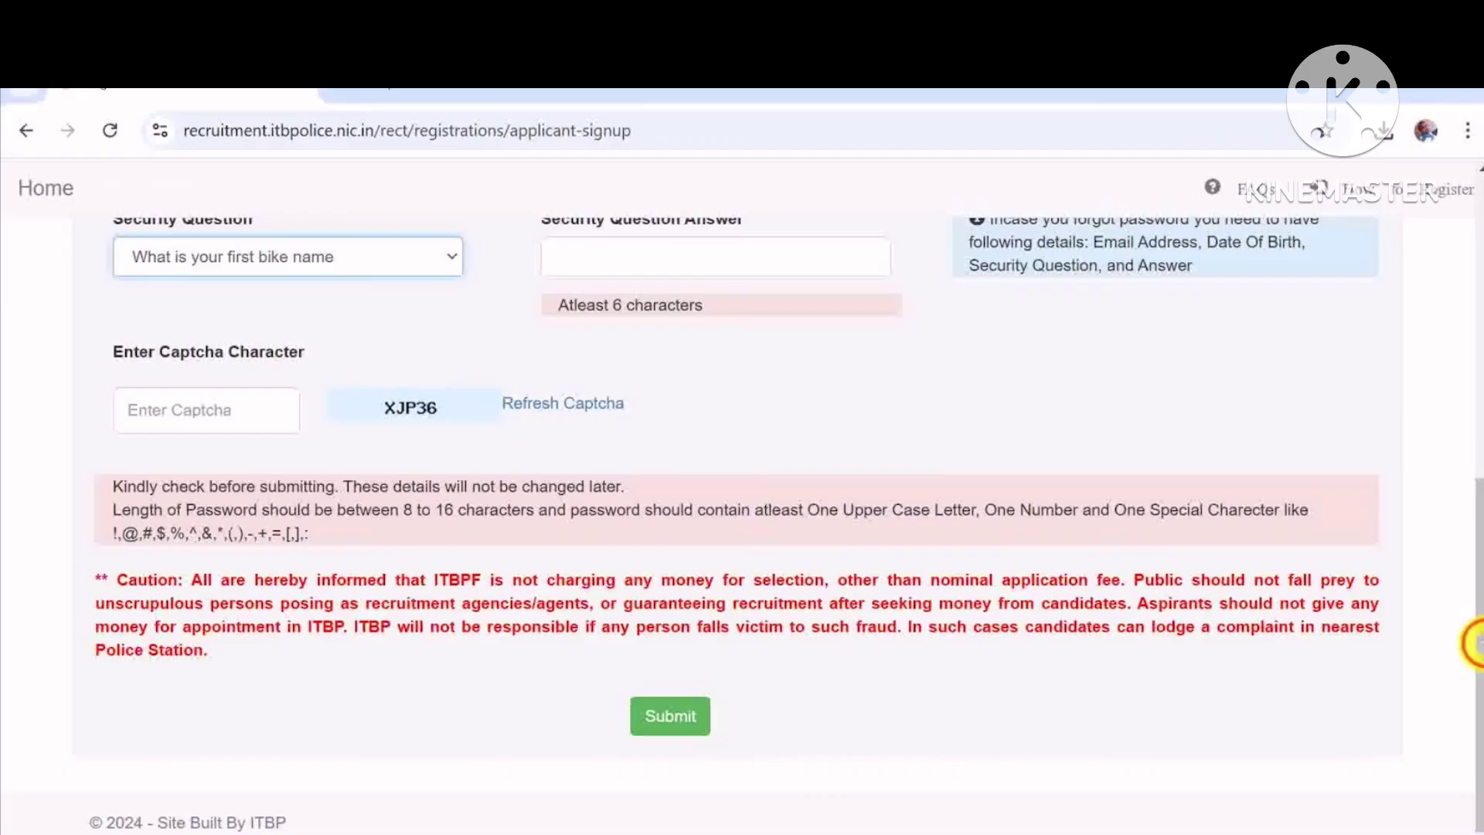
drag(1477, 623, 1477, 351)
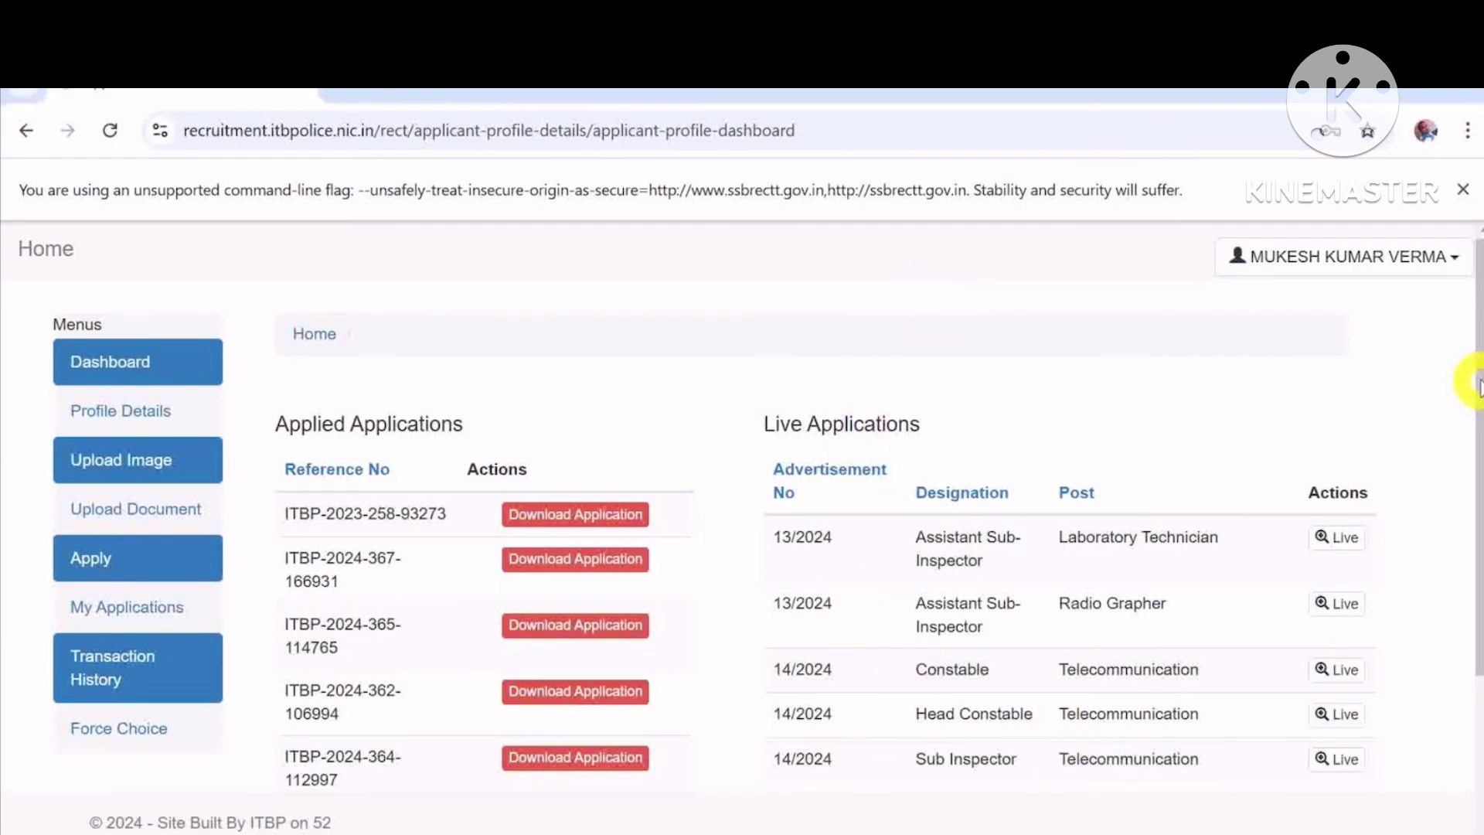
Step: Start the live application for Constable (Telecommunication) under advertisement 14/2024 and acknowledge the request to update the profile
scroll(1473, 379, down, 1)
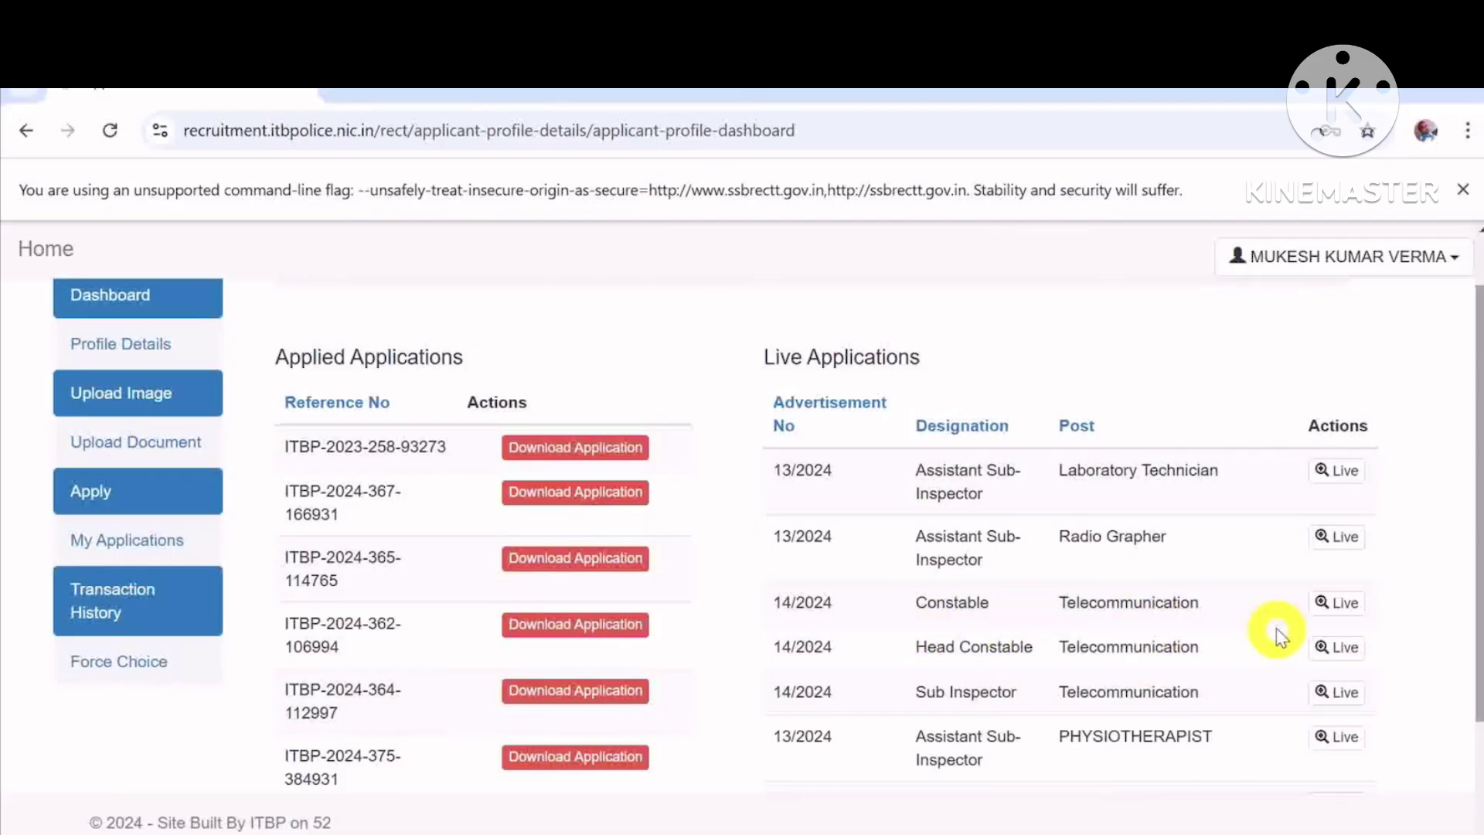
click(1341, 606)
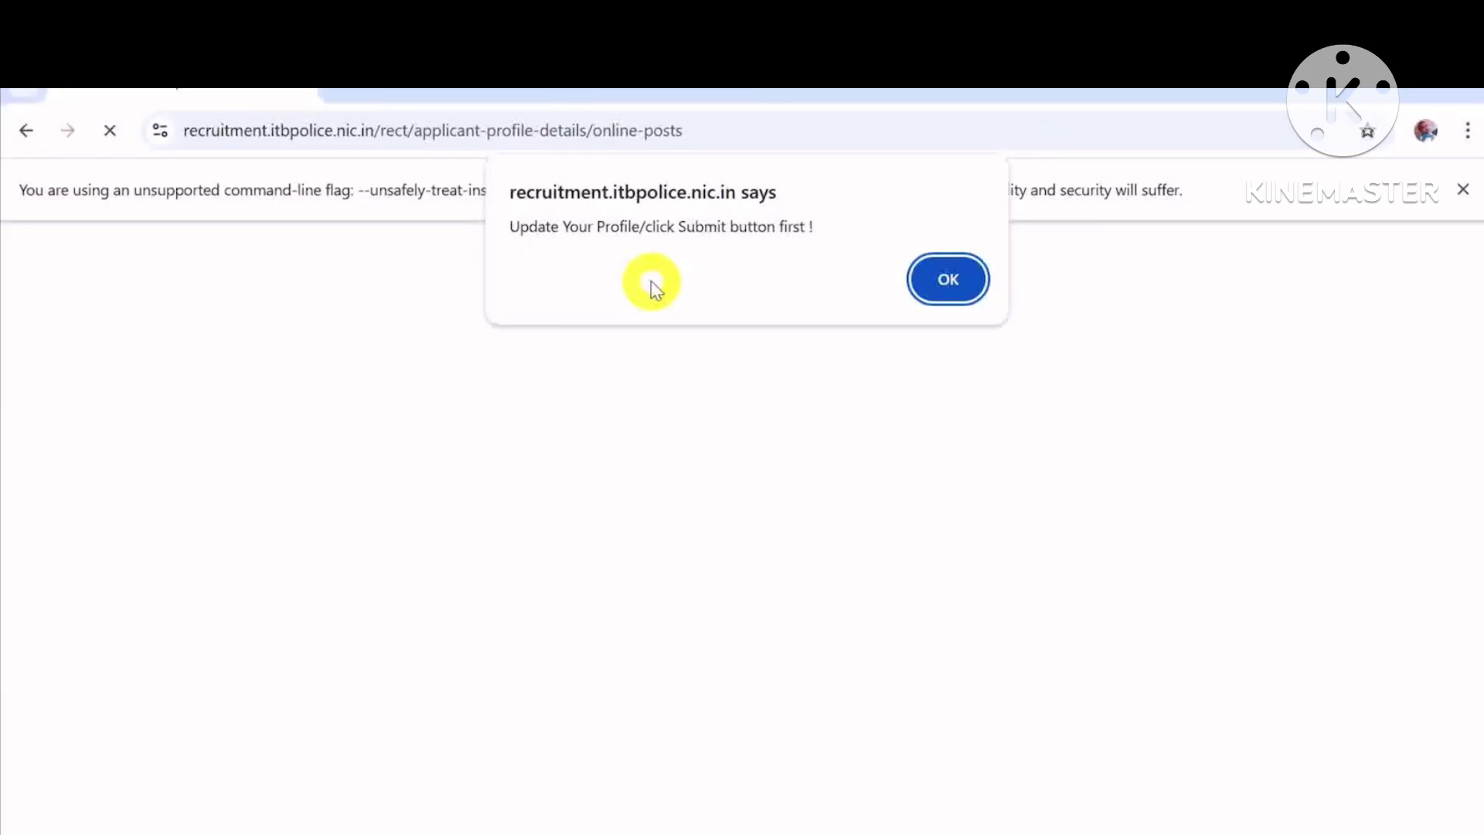
click(953, 280)
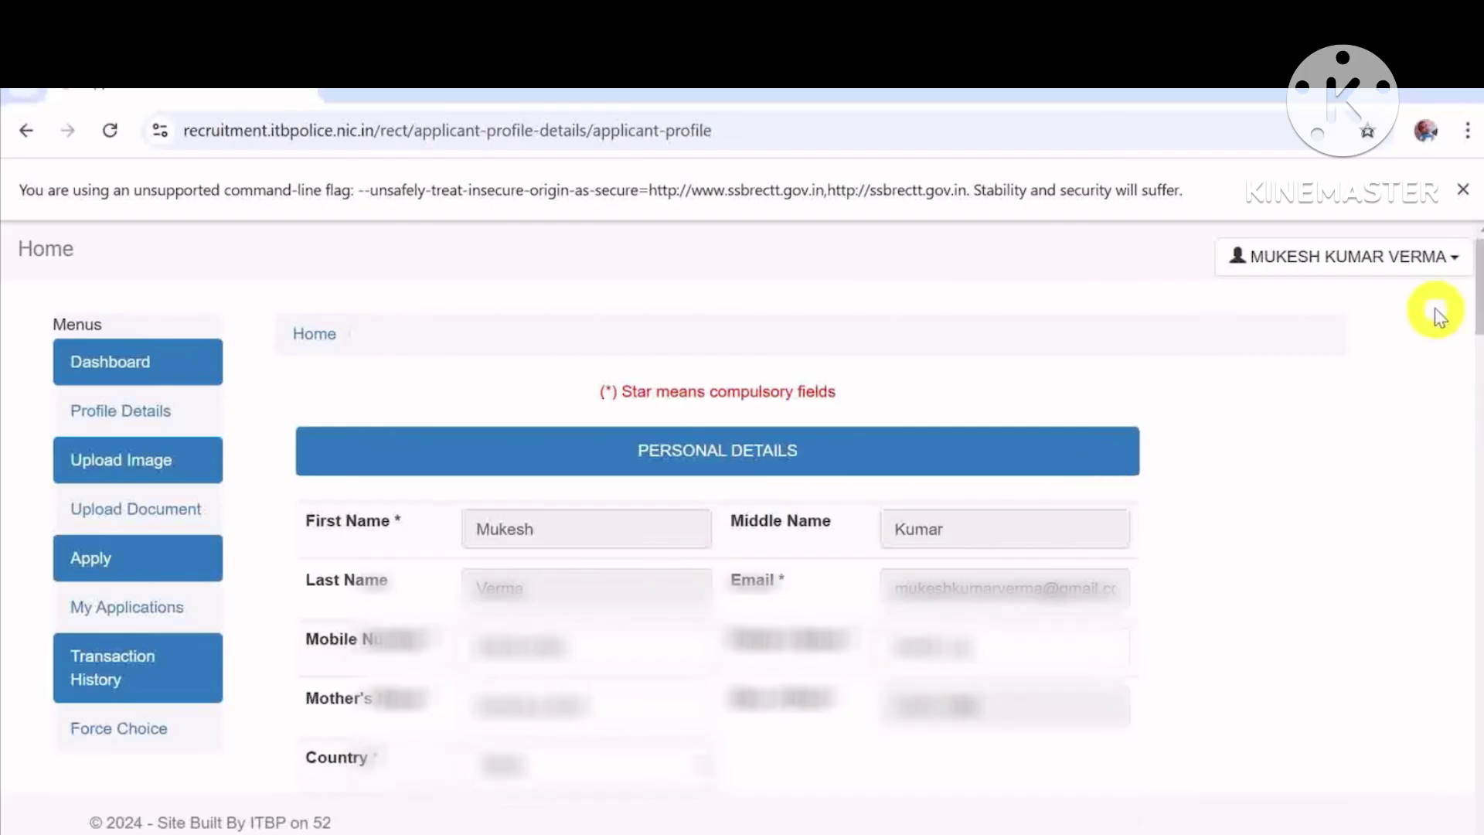
Step: Set the qualification in the Educational Details section to "10th Pass (high school/ssc/sslc)"
drag(1476, 286, 1477, 571)
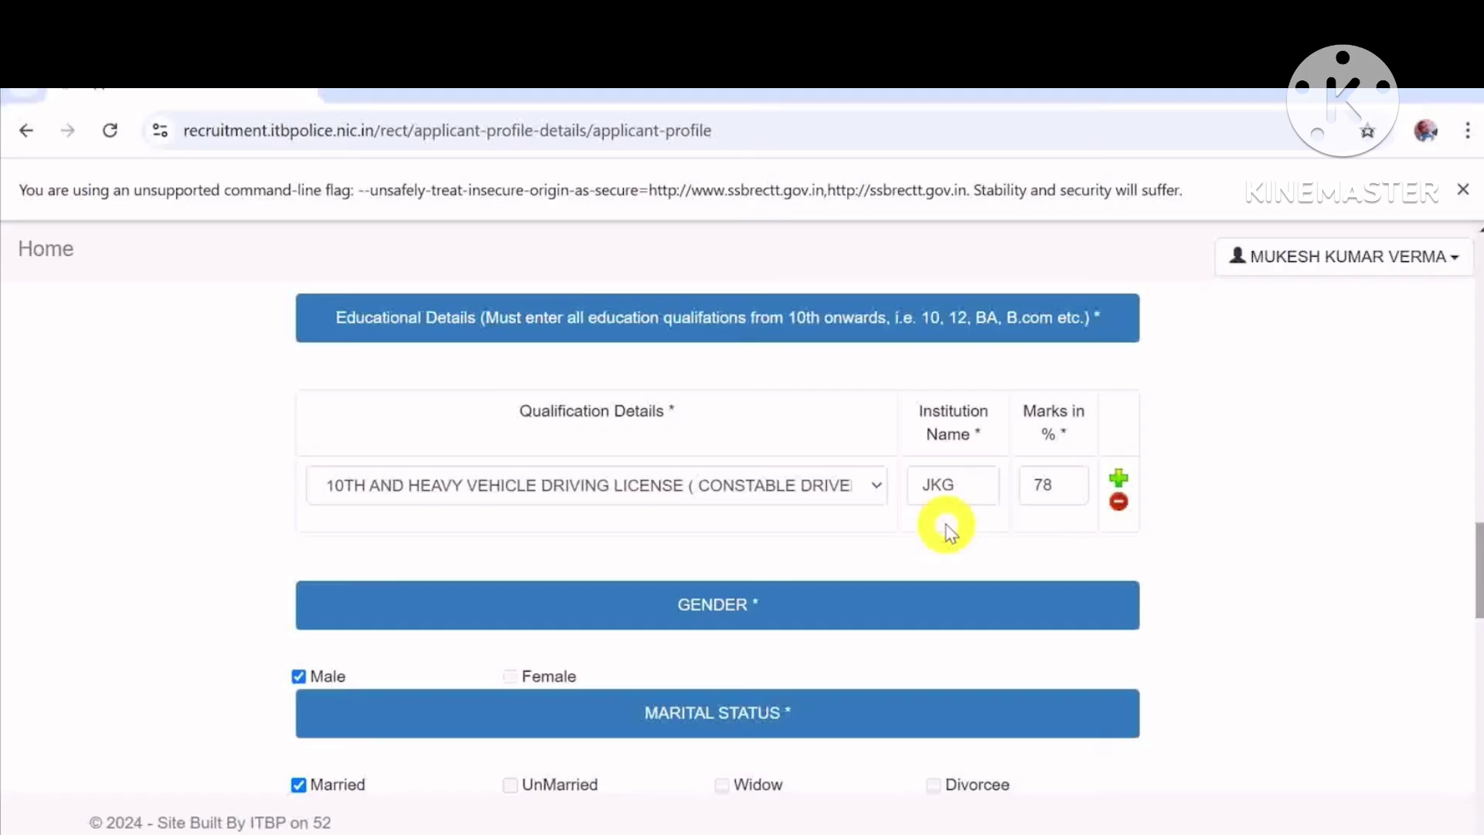
click(877, 487)
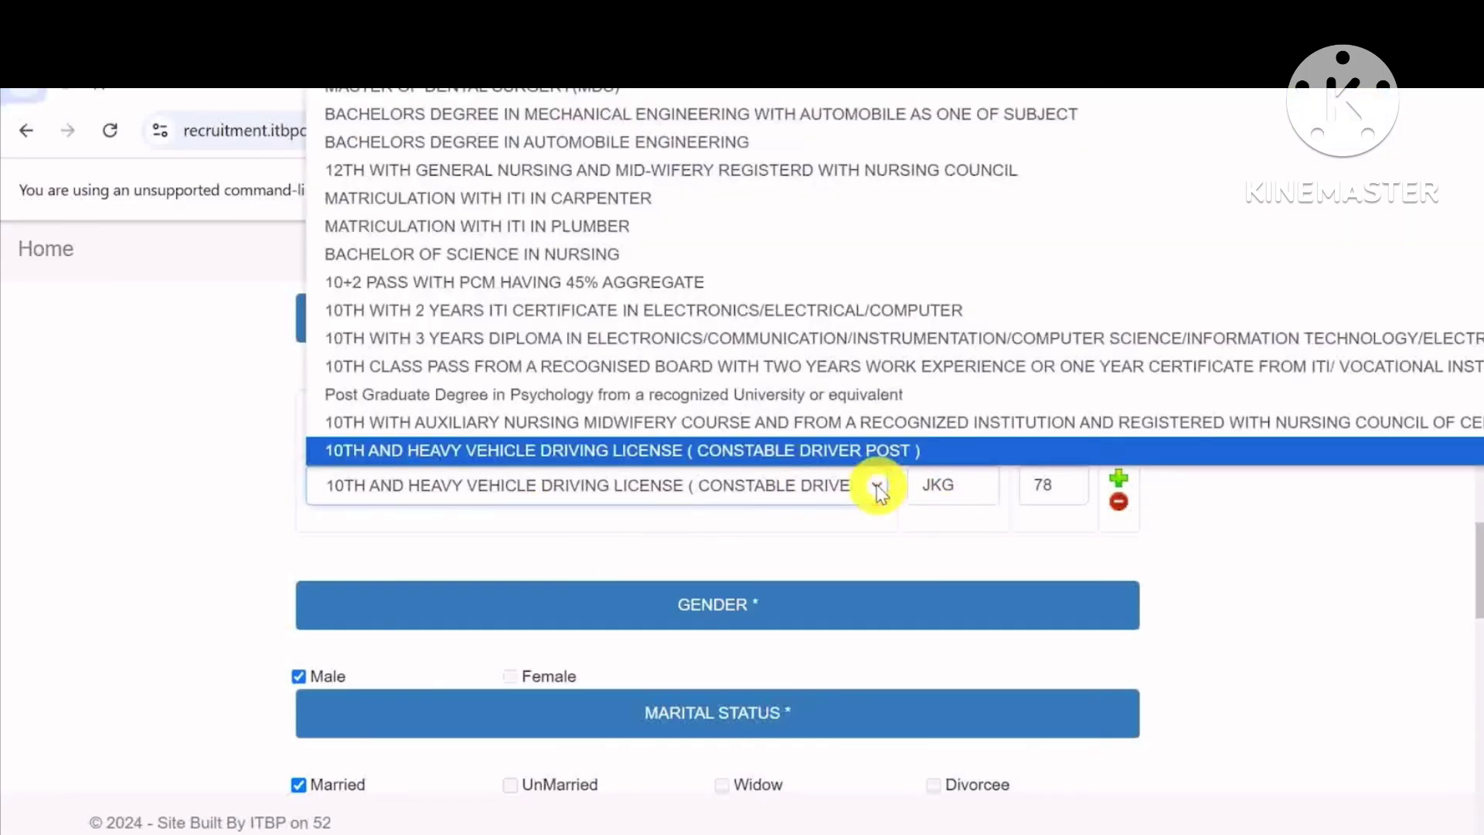
key(Up)
key(Up)
key(Up)
key(Up)
key(Up)
key(Up)
key(Up)
key(Up)
key(Up)
key(Up)
key(Up)
key(Up)
key(Up)
key(Up)
key(Up)
key(Up)
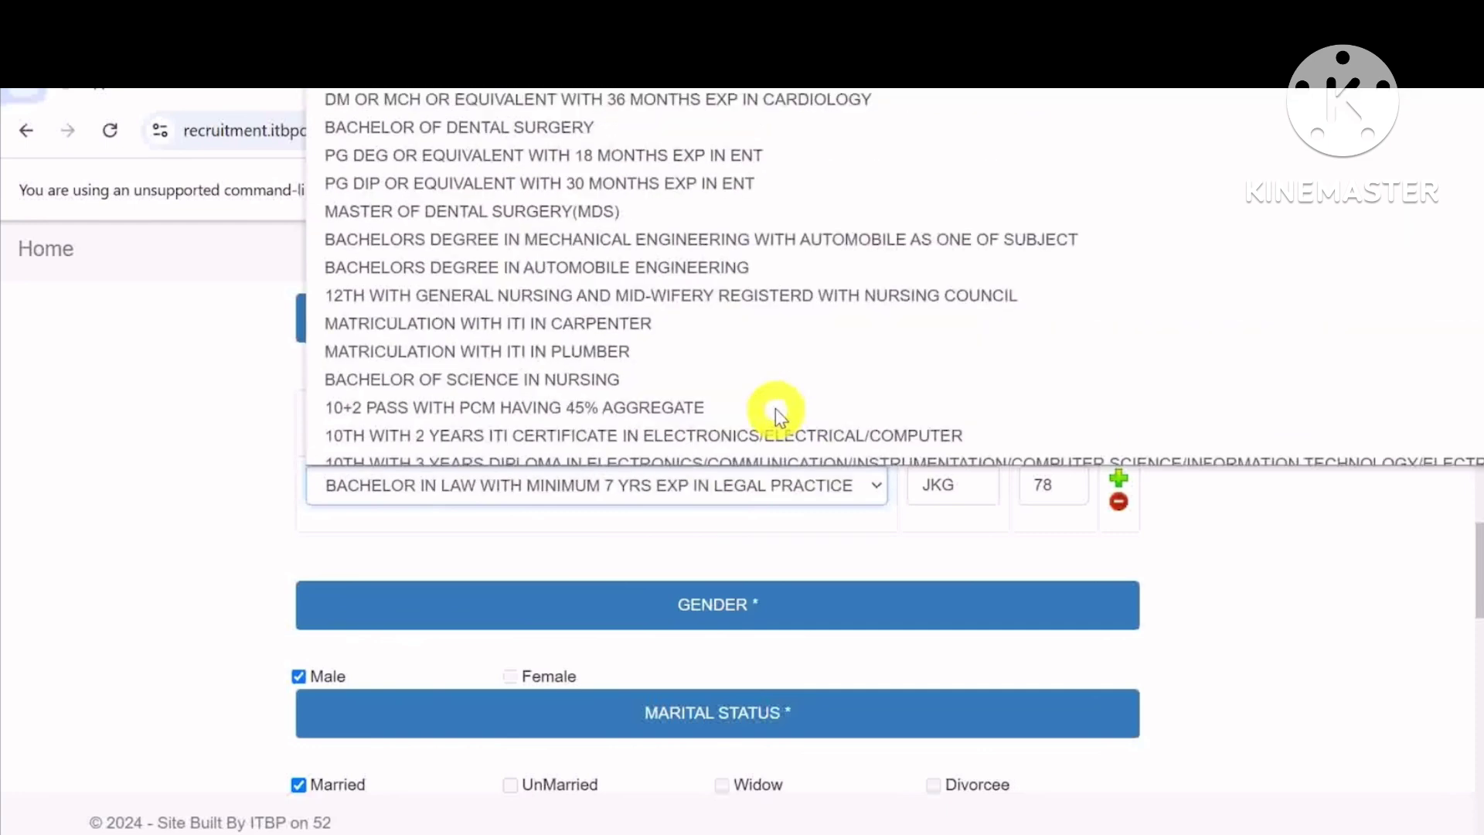
key(Up)
key(Up)
key(Up)
key(Up)
key(Up)
key(Up)
key(Up)
key(Up)
key(Up)
key(Up)
key(Up)
key(Up)
key(Up)
key(Up)
key(Up)
key(Up)
key(Up)
key(Up)
key(Up)
key(Up)
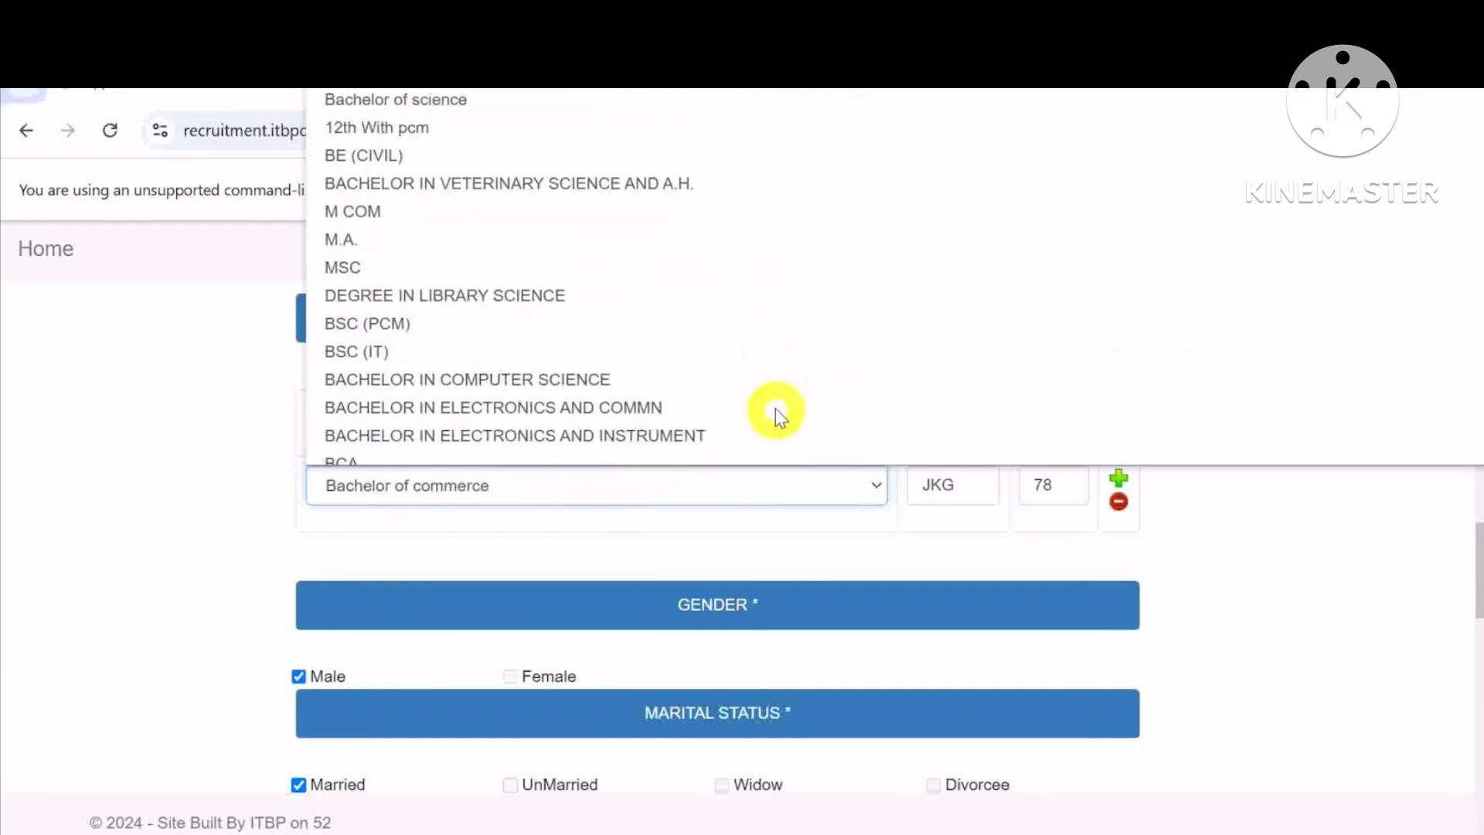
key(Up)
key(Up)
key(Up)
key(Up)
key(Up)
key(Up)
key(Up)
key(Up)
key(Up)
key(Up)
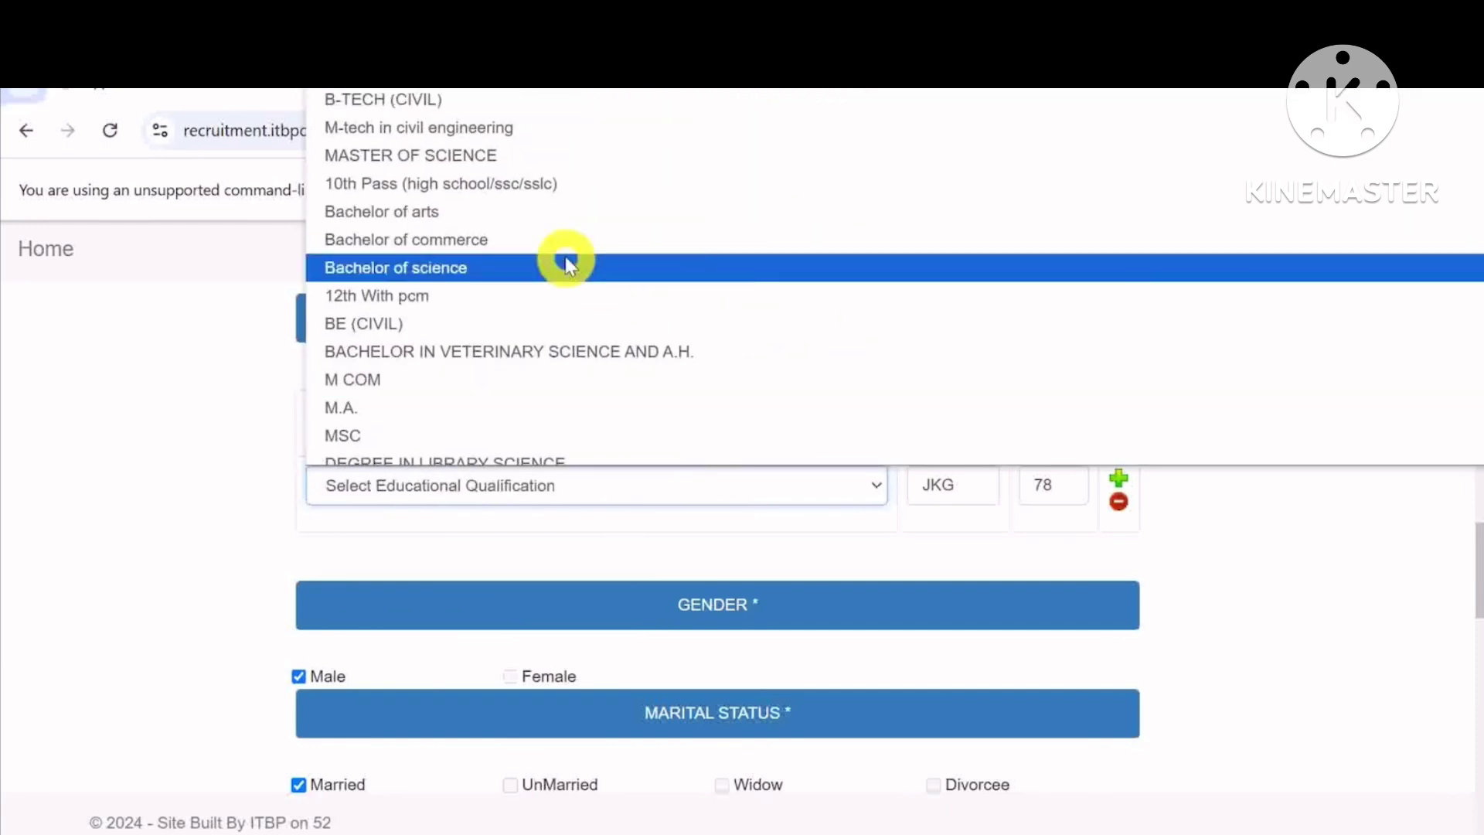
click(515, 182)
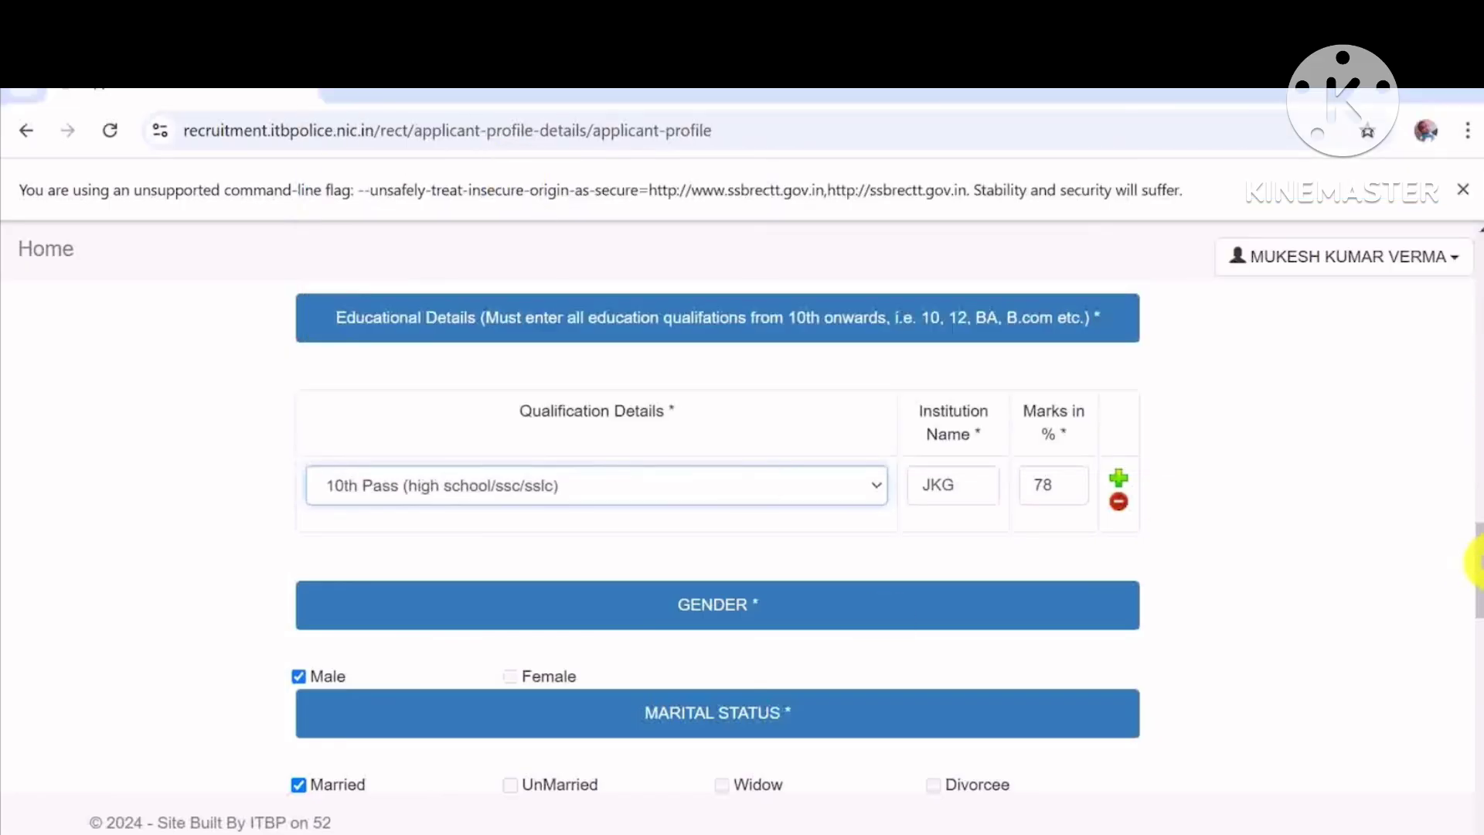
Step: Review the gender, marital status, category, service and riot sections of the profile and submit the profile details
scroll(1476, 561, down, 1)
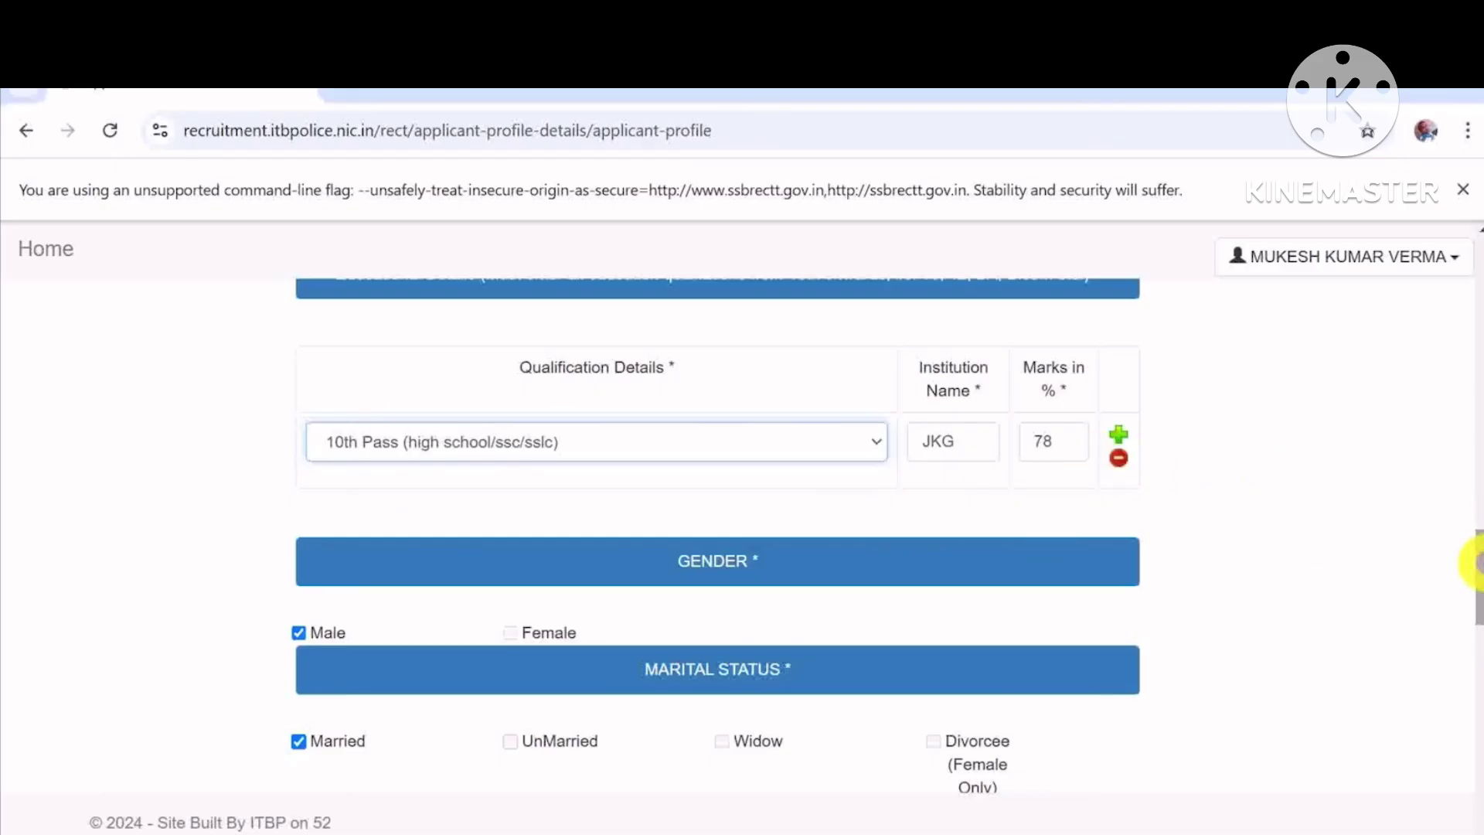
drag(1476, 562, 1476, 650)
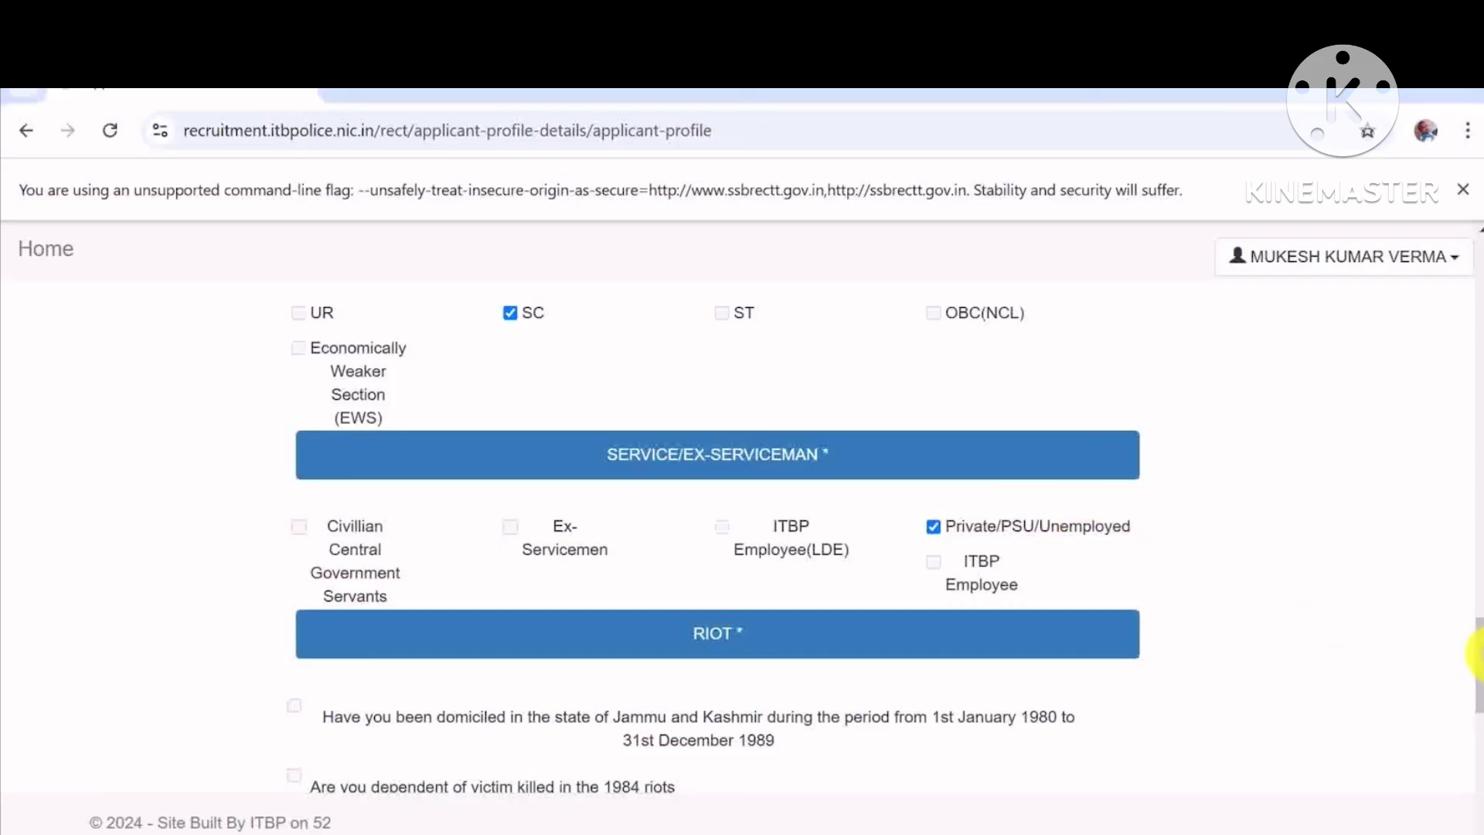
drag(1480, 653, 1479, 755)
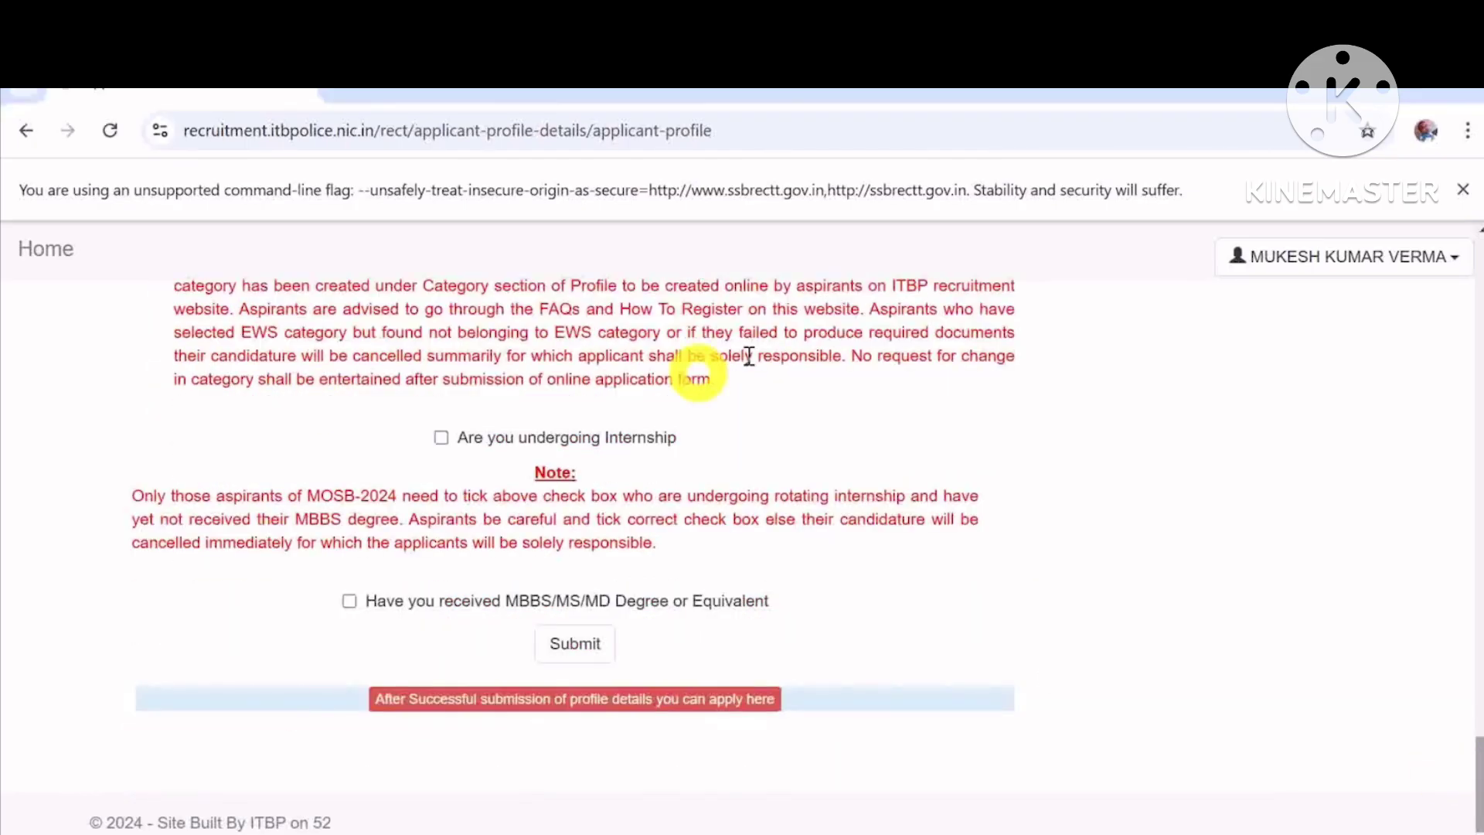
click(602, 642)
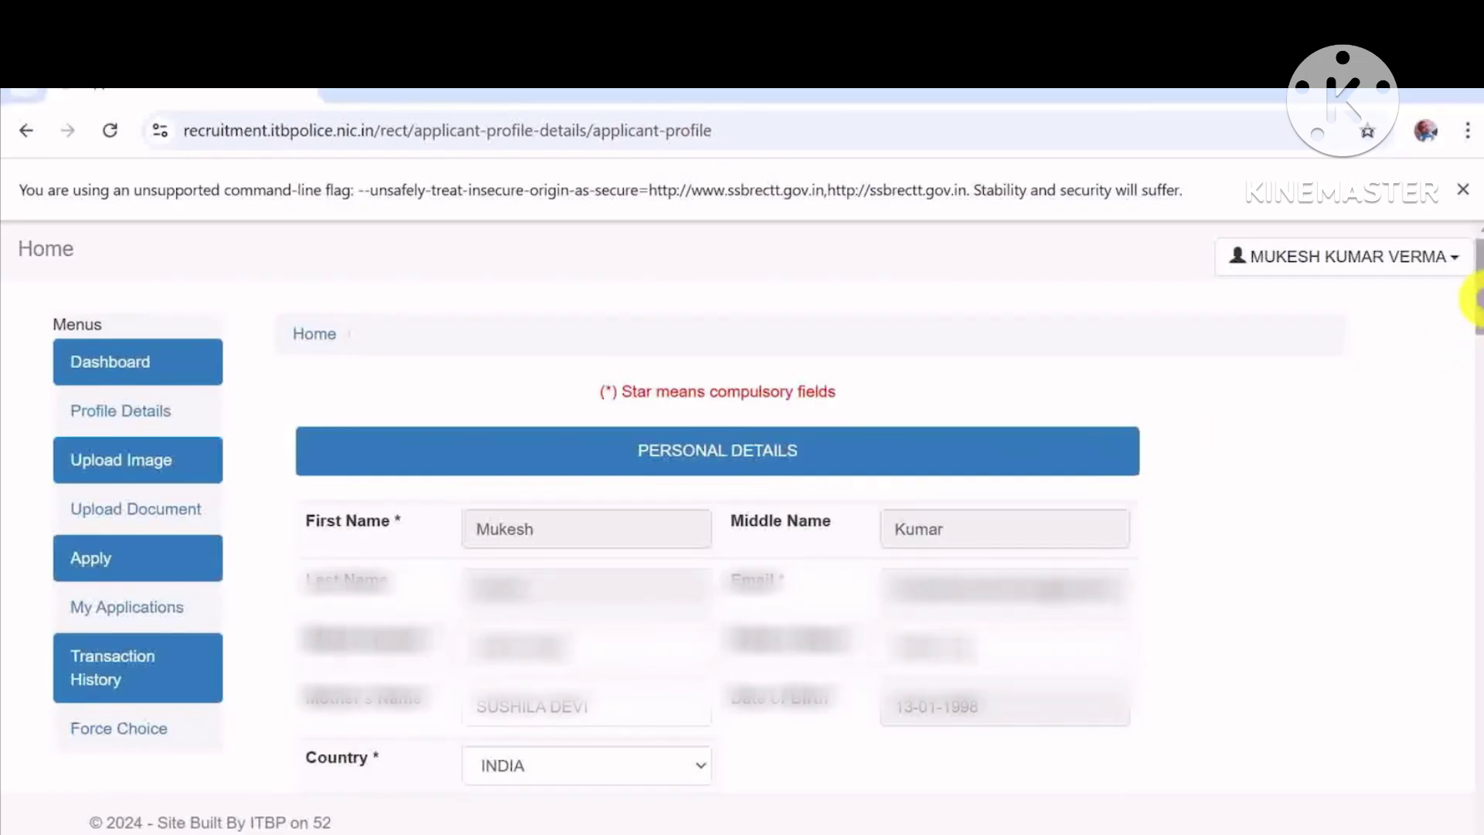
Step: Continue from the profile to the list of open posts and start the application for Constable (Telecommunication) under advertisement 14/2024
drag(1475, 298, 1468, 796)
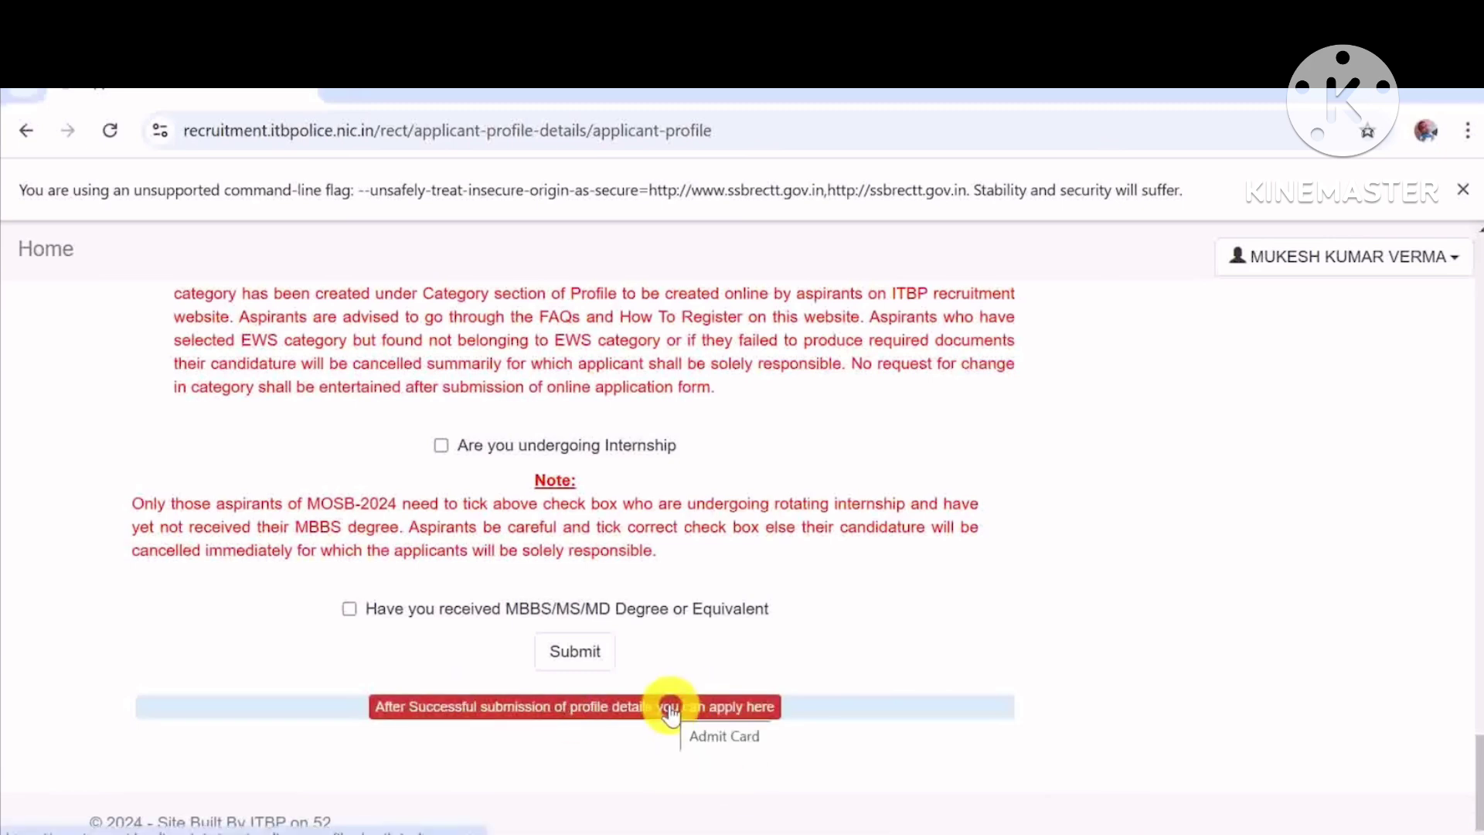
click(669, 709)
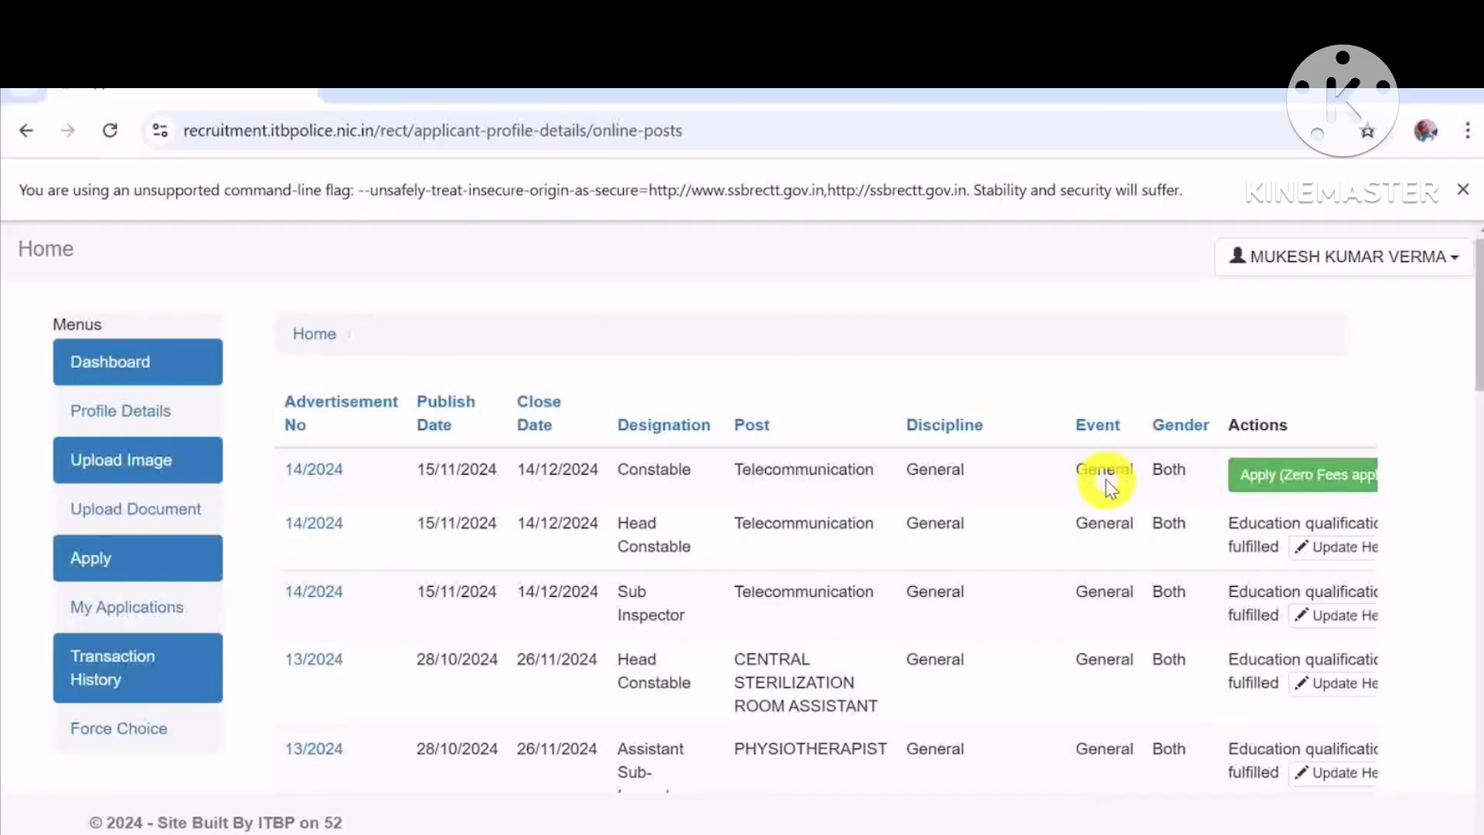
click(1316, 476)
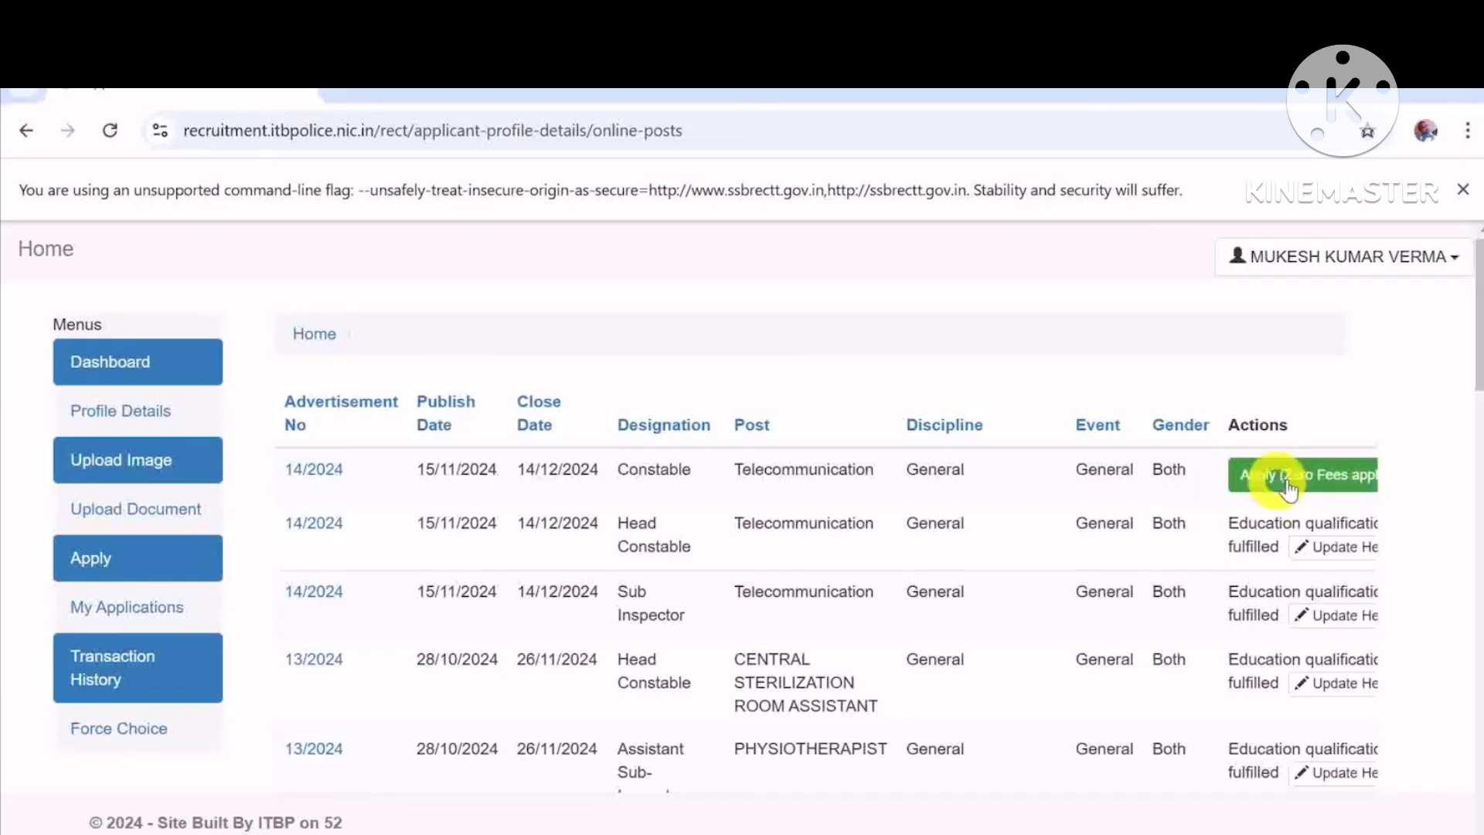
click(1303, 484)
click(1303, 484)
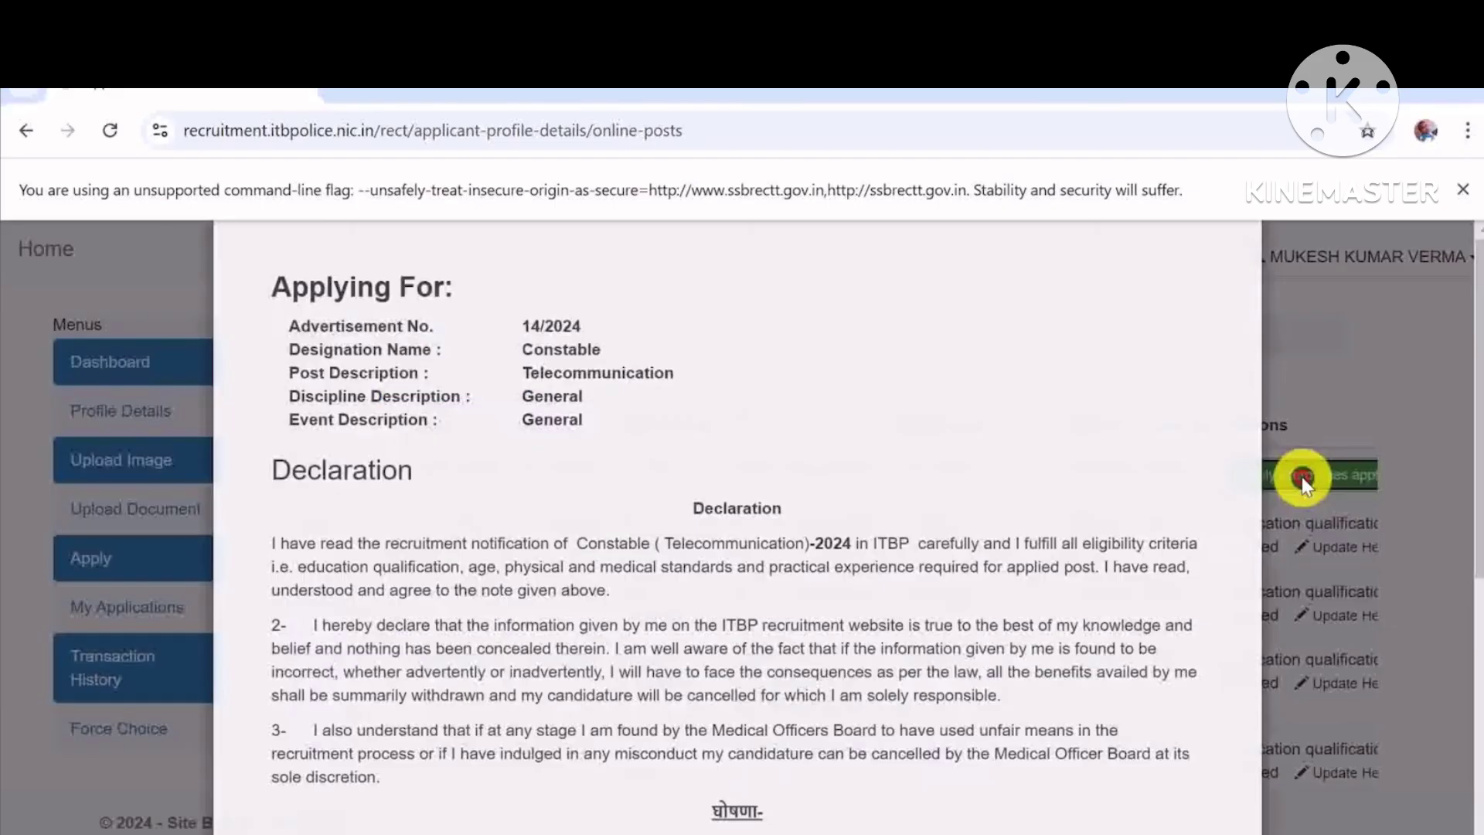
Step: Read the declaration for the Constable (Telecommunication) post, agree to it and continue to the applicant details
drag(1476, 344, 1476, 626)
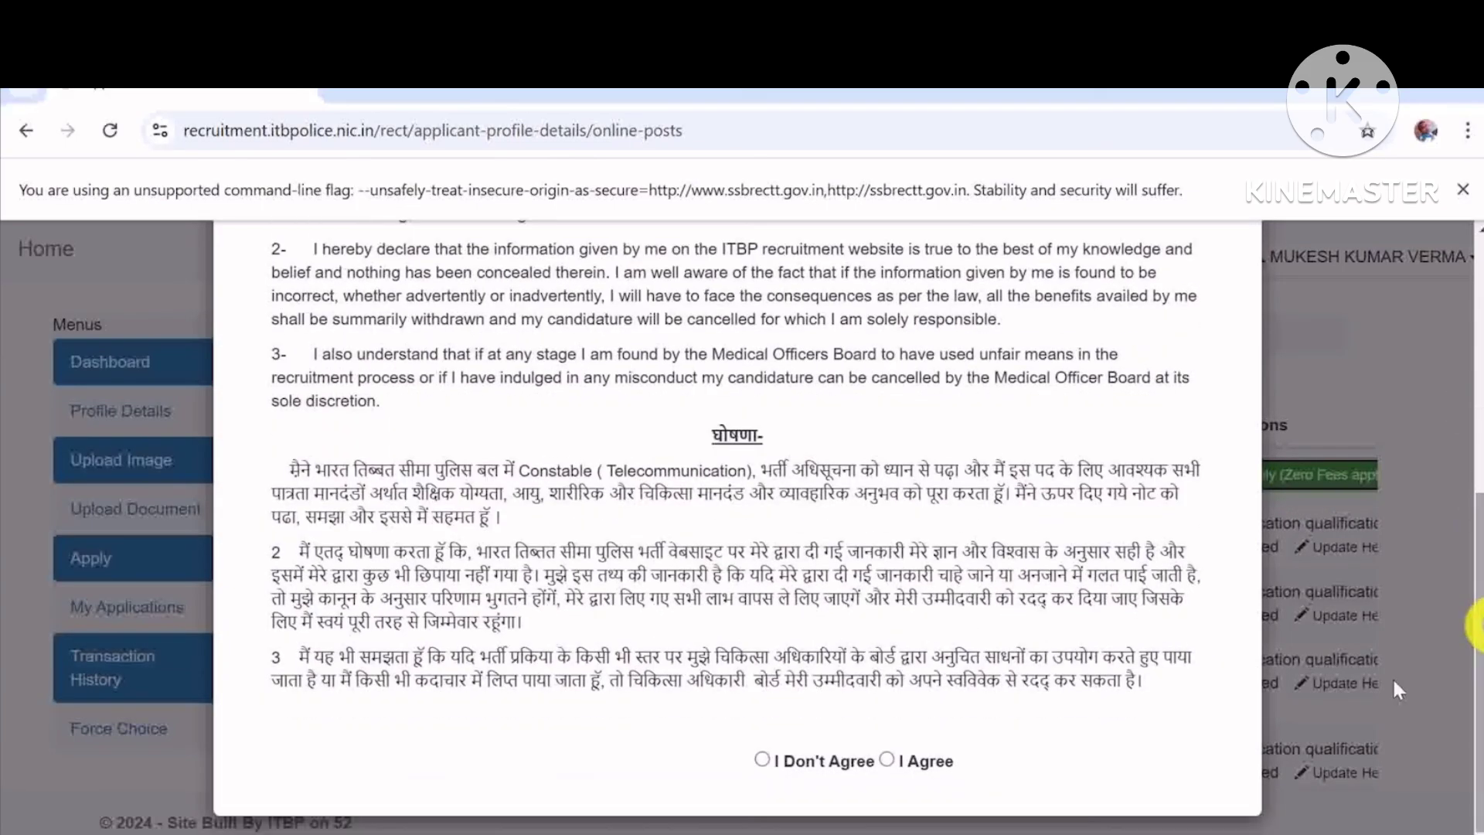
click(886, 758)
click(1082, 815)
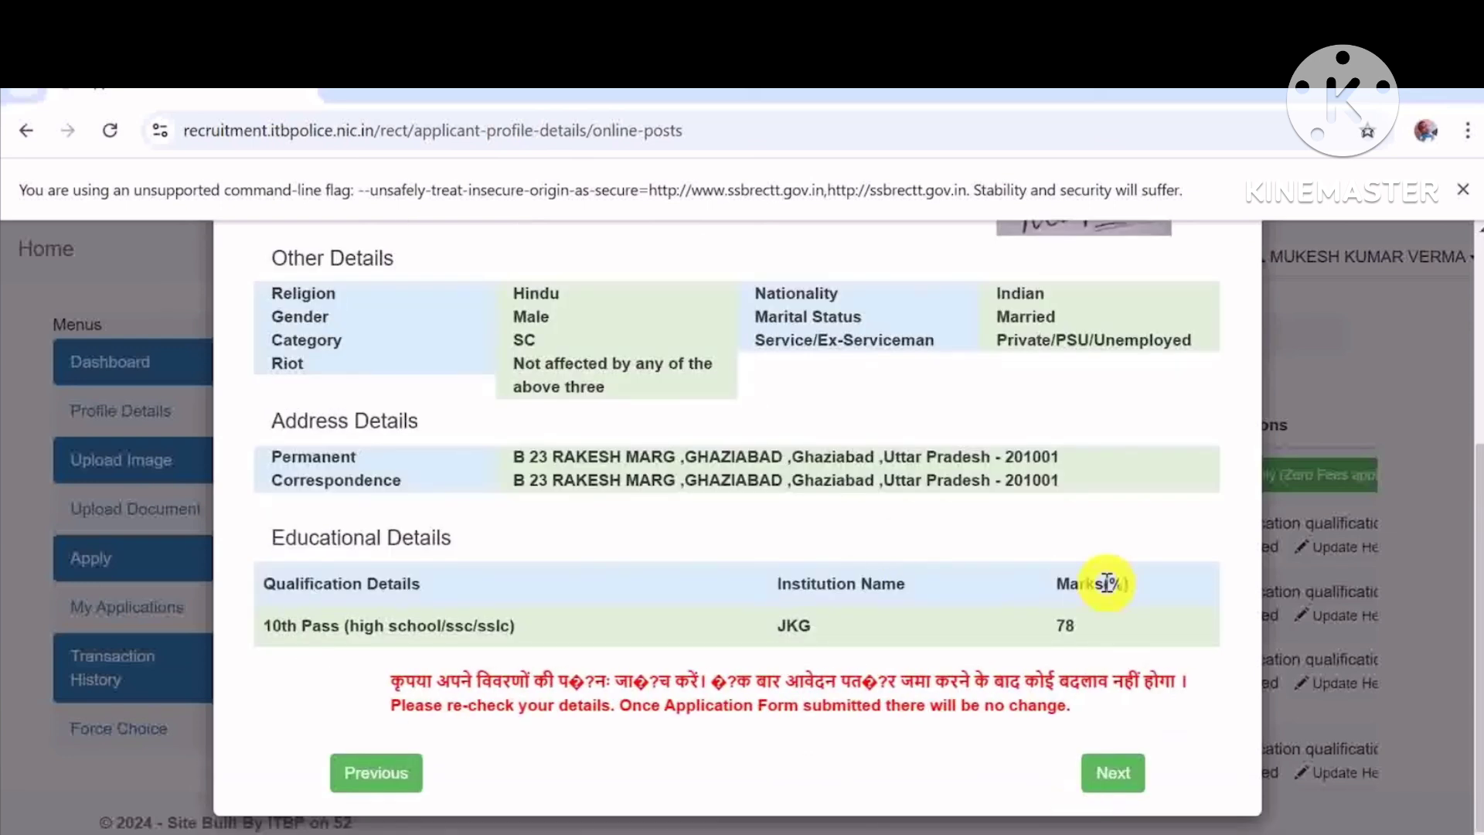
Step: Accept the applicant details, agree on the fee exemption page and submit the application
click(1129, 776)
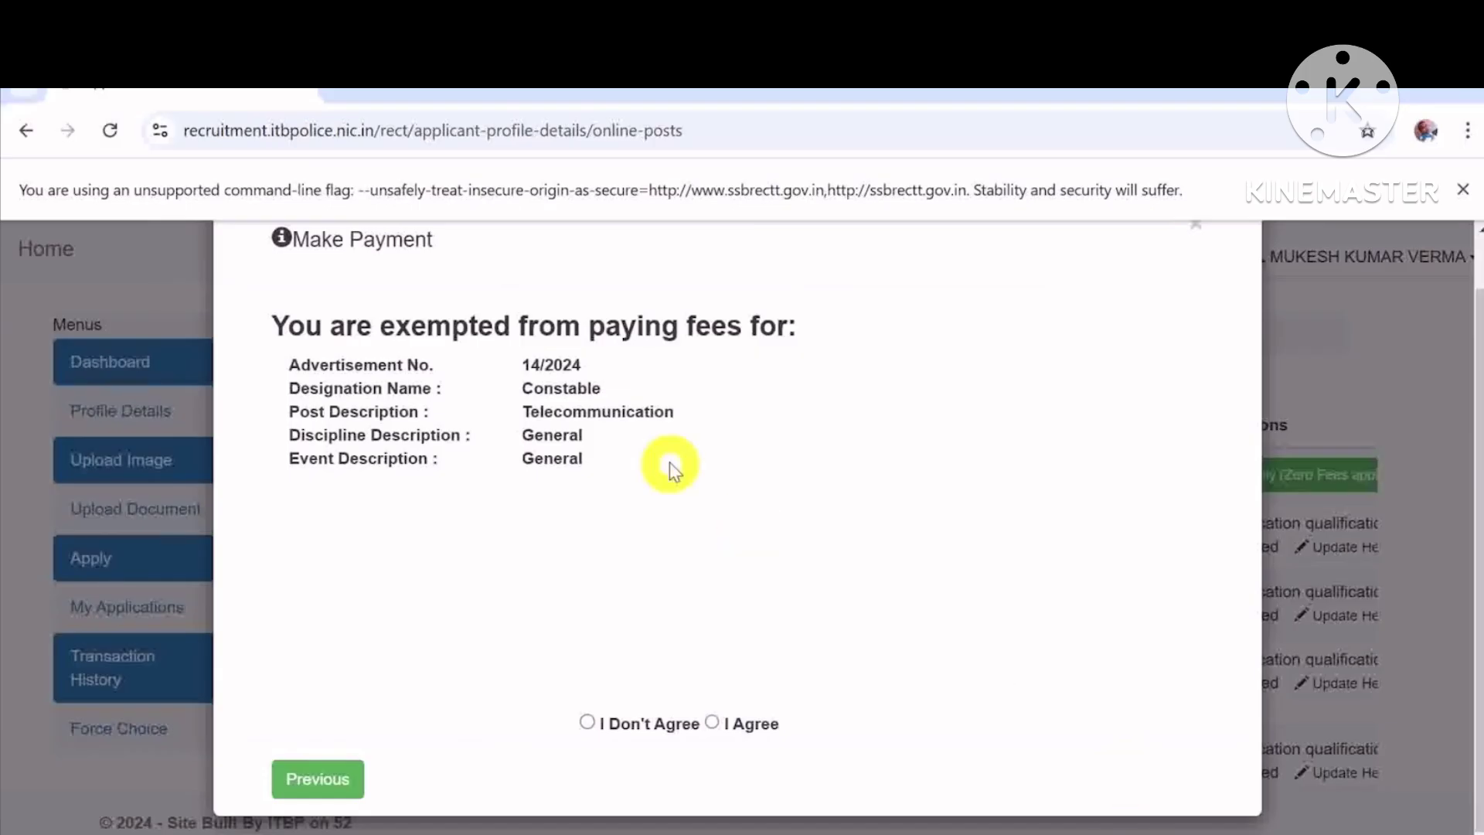
click(712, 722)
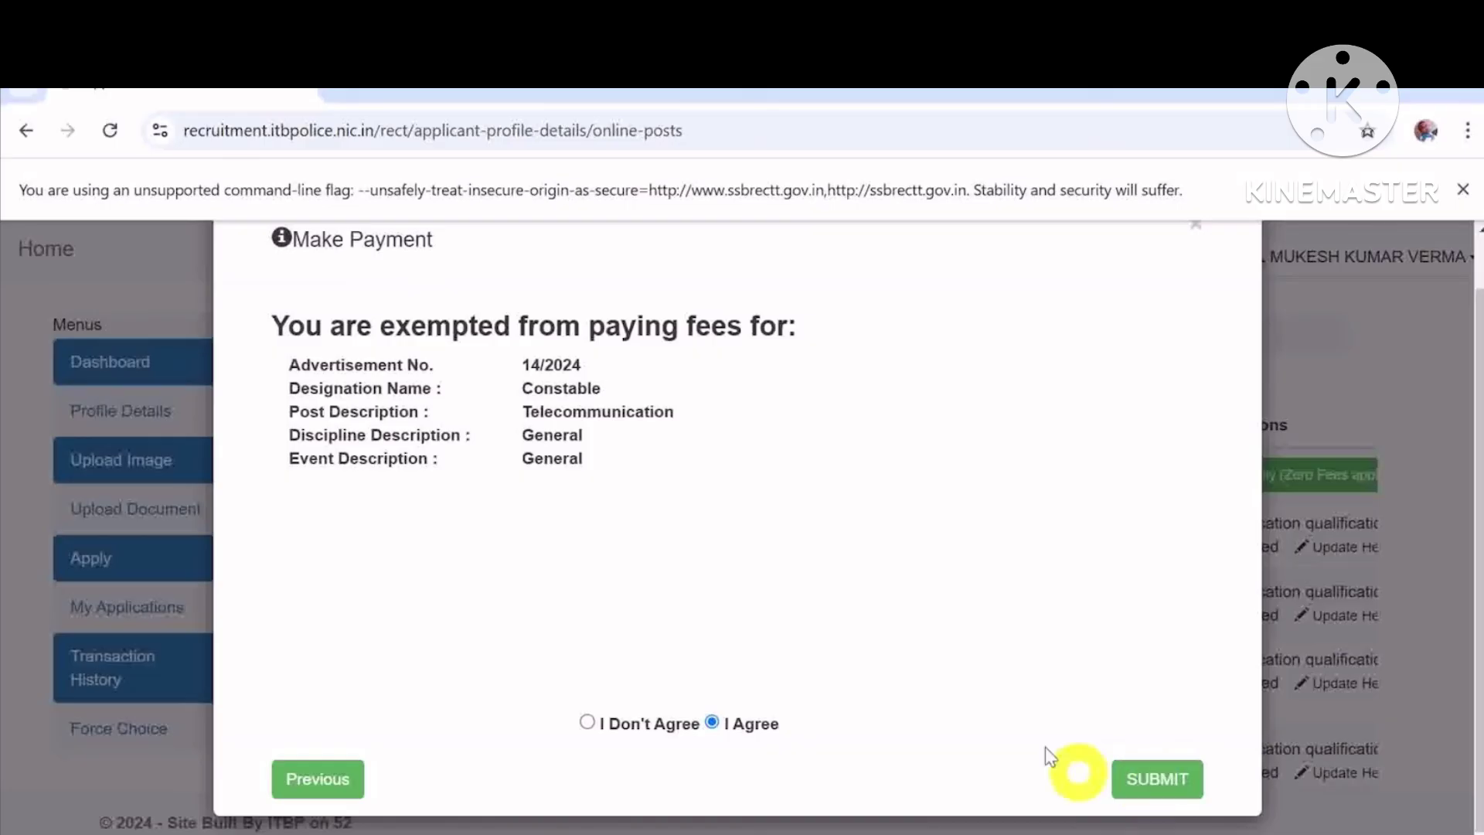
click(1171, 781)
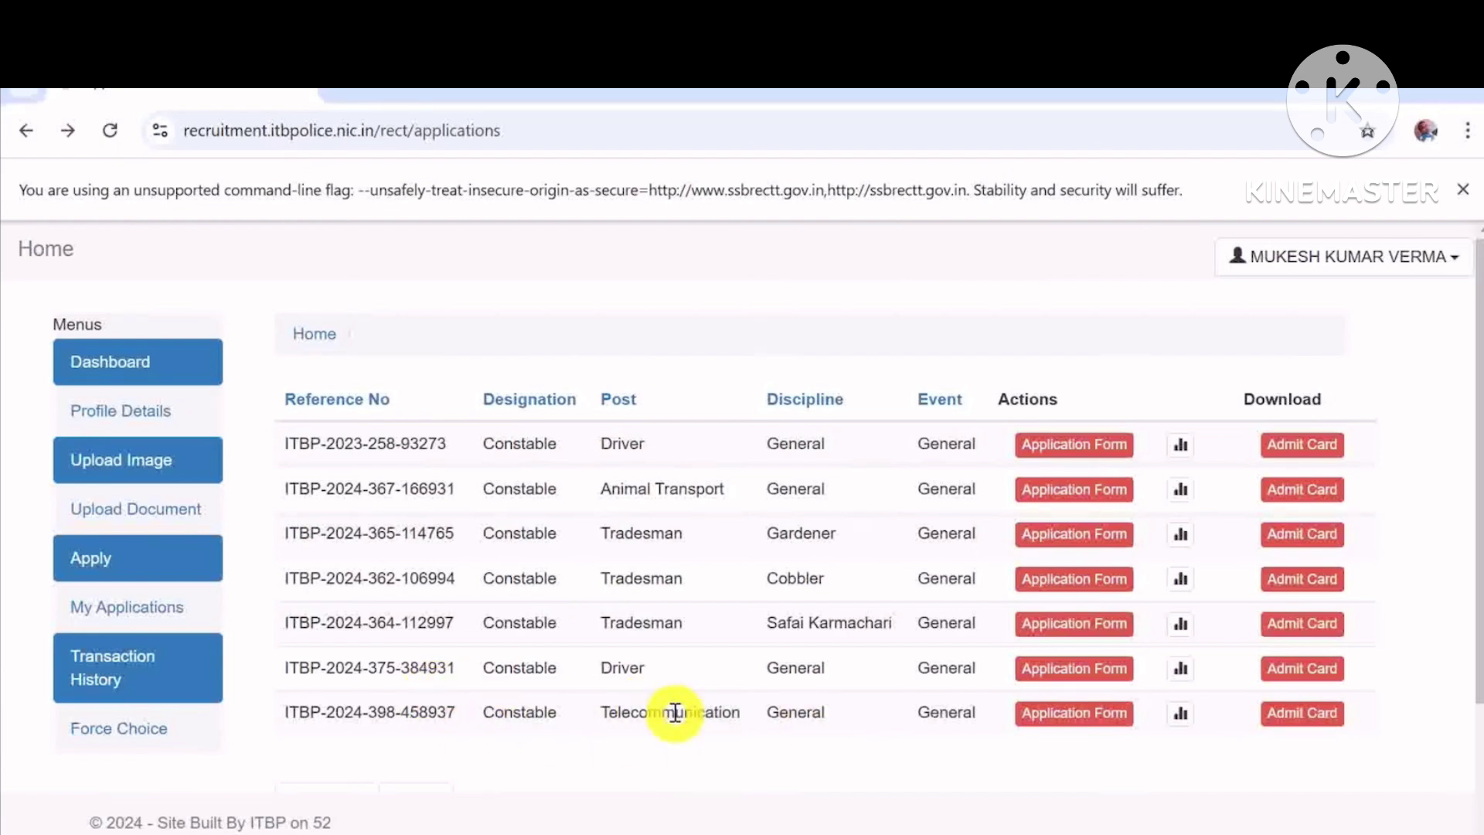
Step: Request the application form and admit card for the Telecommunication entry and examine its submitted application details and stagewise results
click(1051, 717)
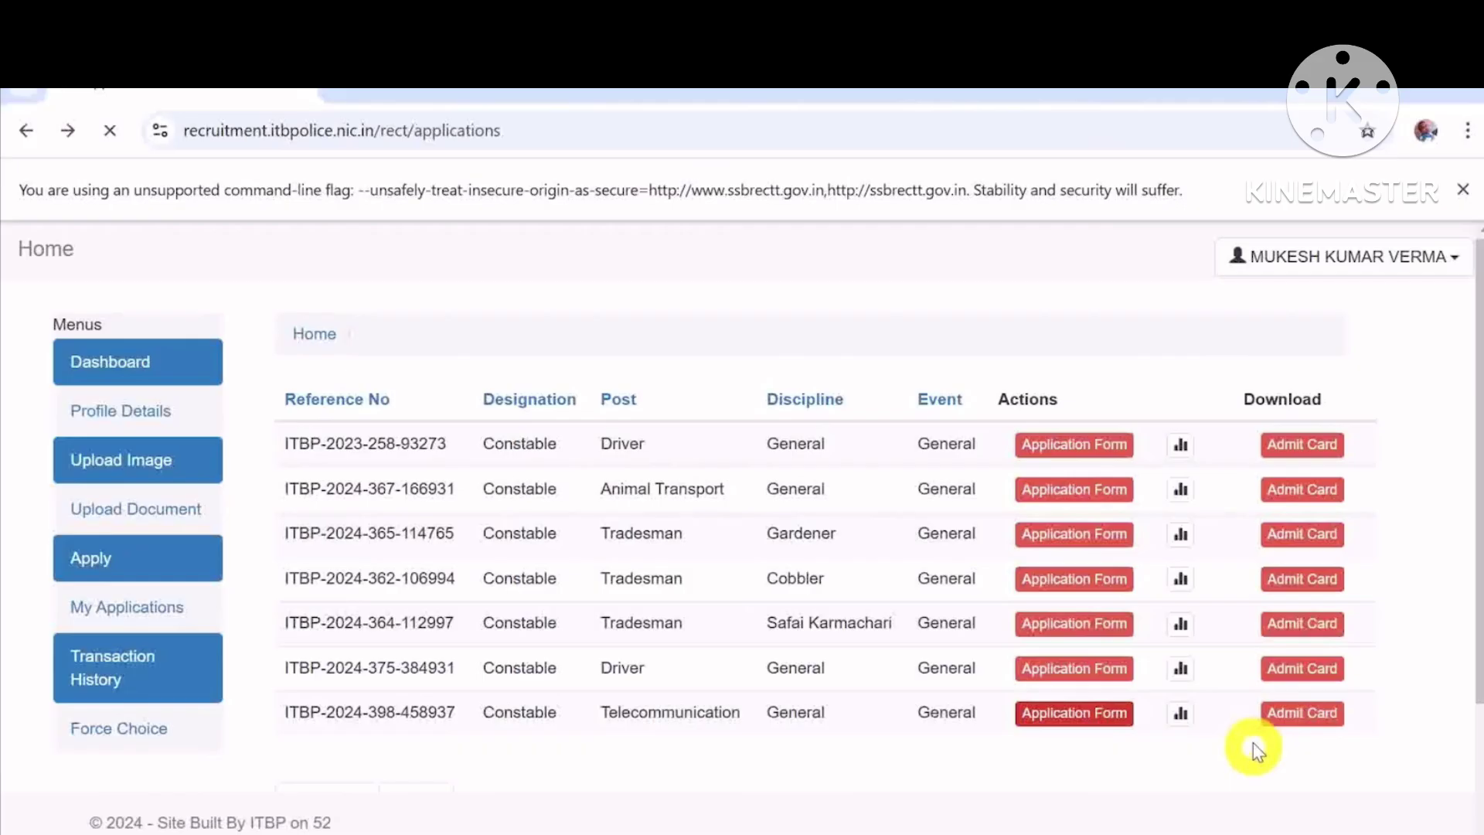
click(1326, 716)
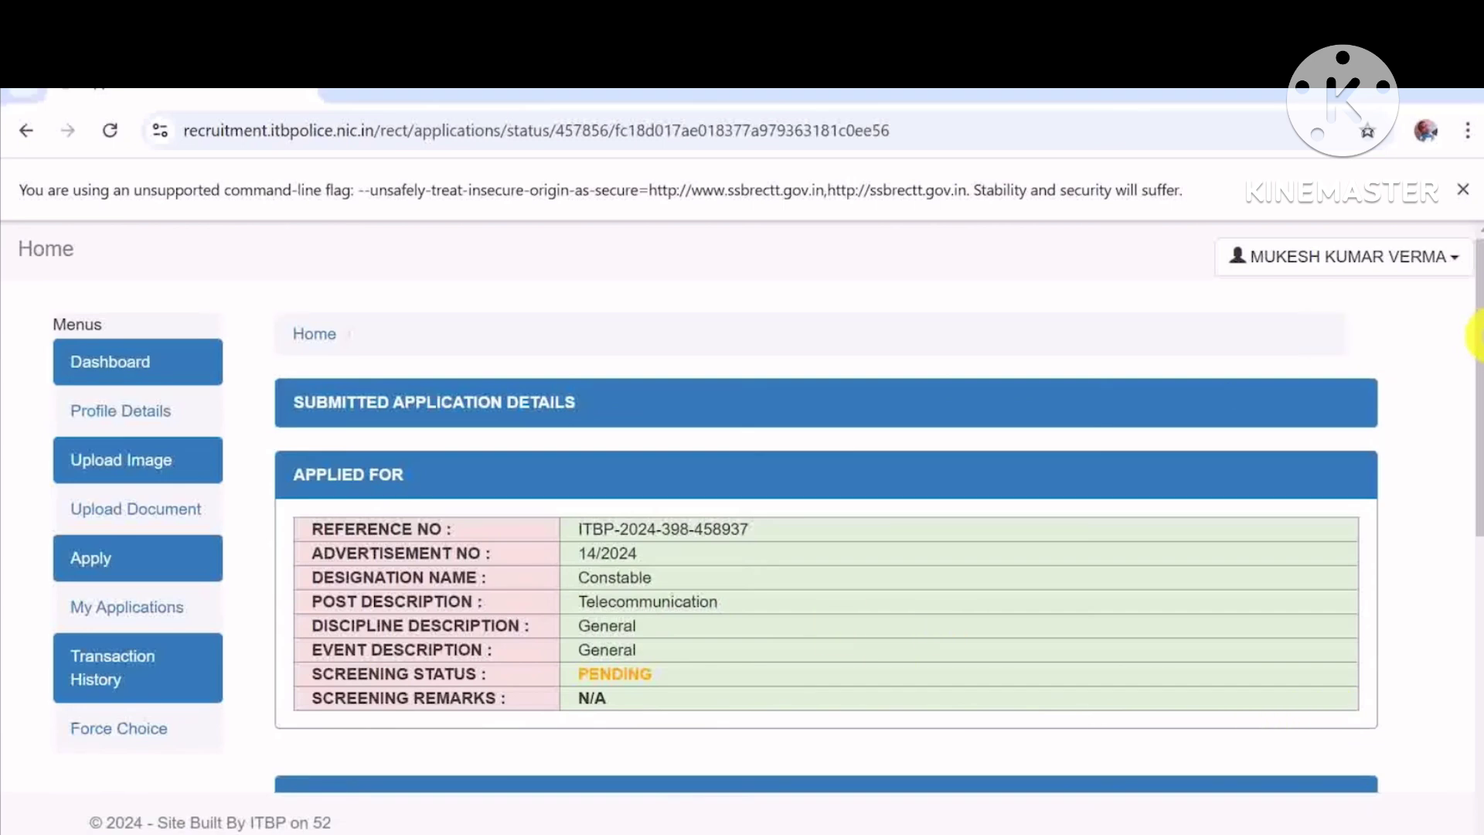
drag(1478, 334, 1477, 364)
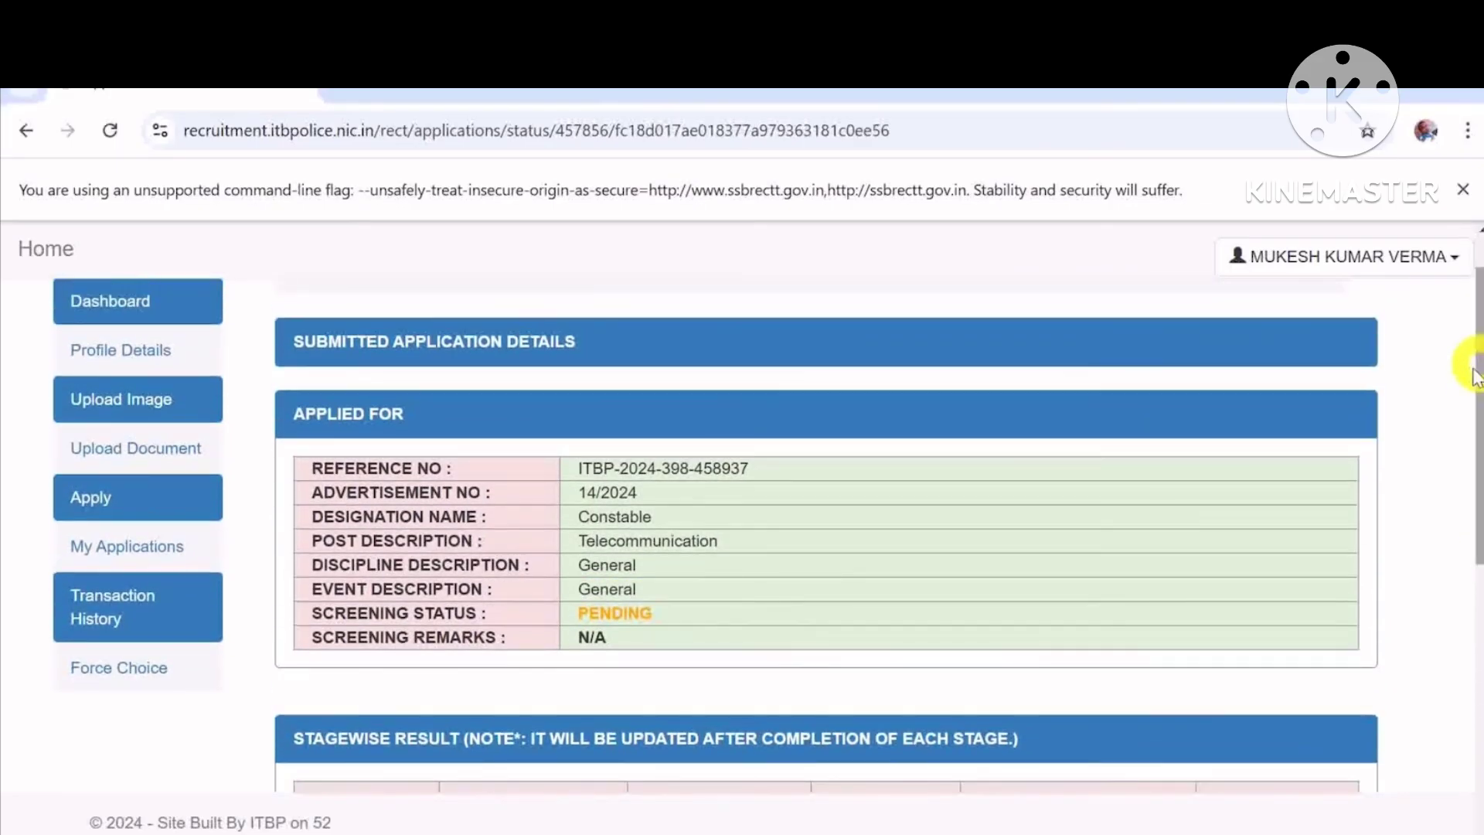